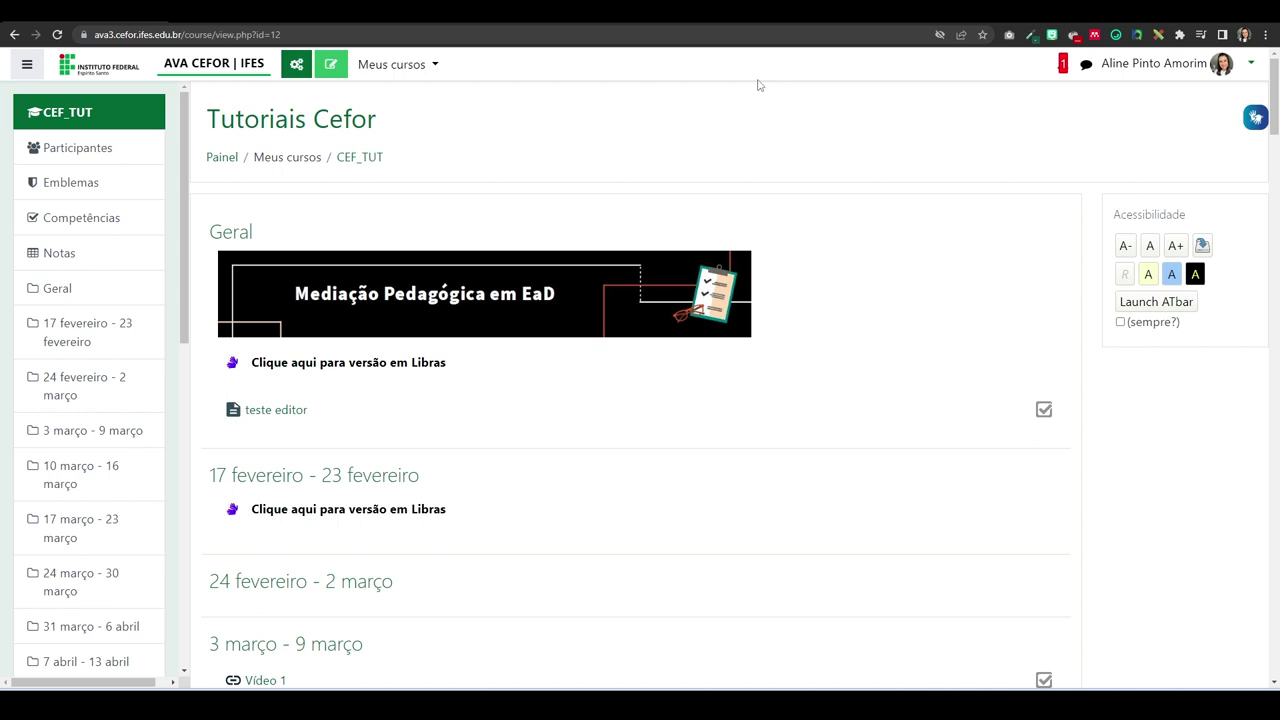
Step: Turn on course editing and open the edit form of the "24 fevereiro - 2 março" week
click(332, 66)
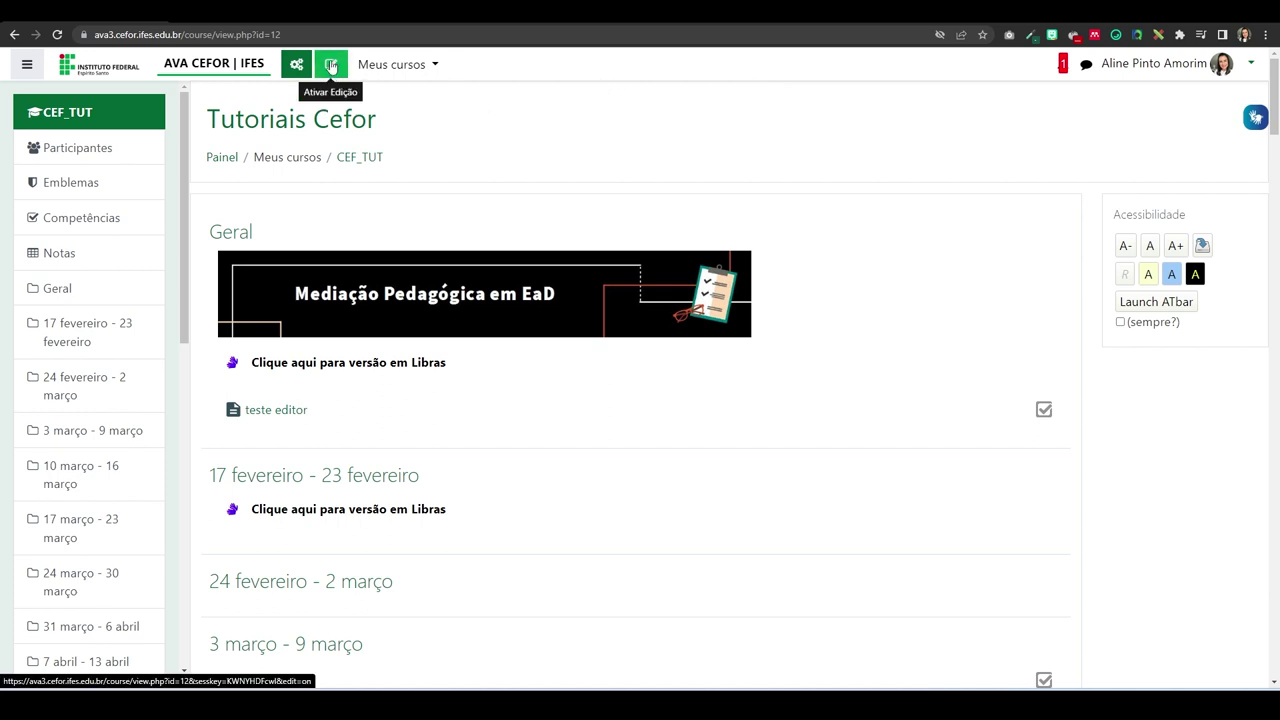
click(343, 68)
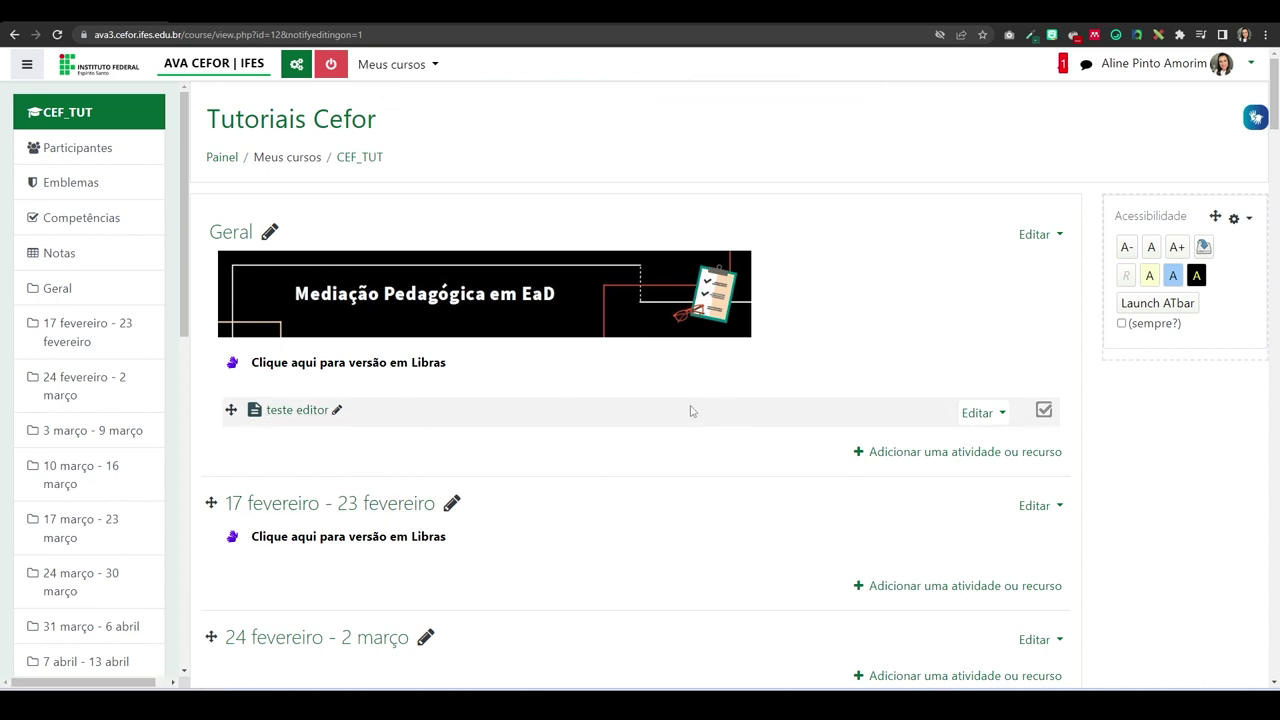
scroll(551, 443, down, 2)
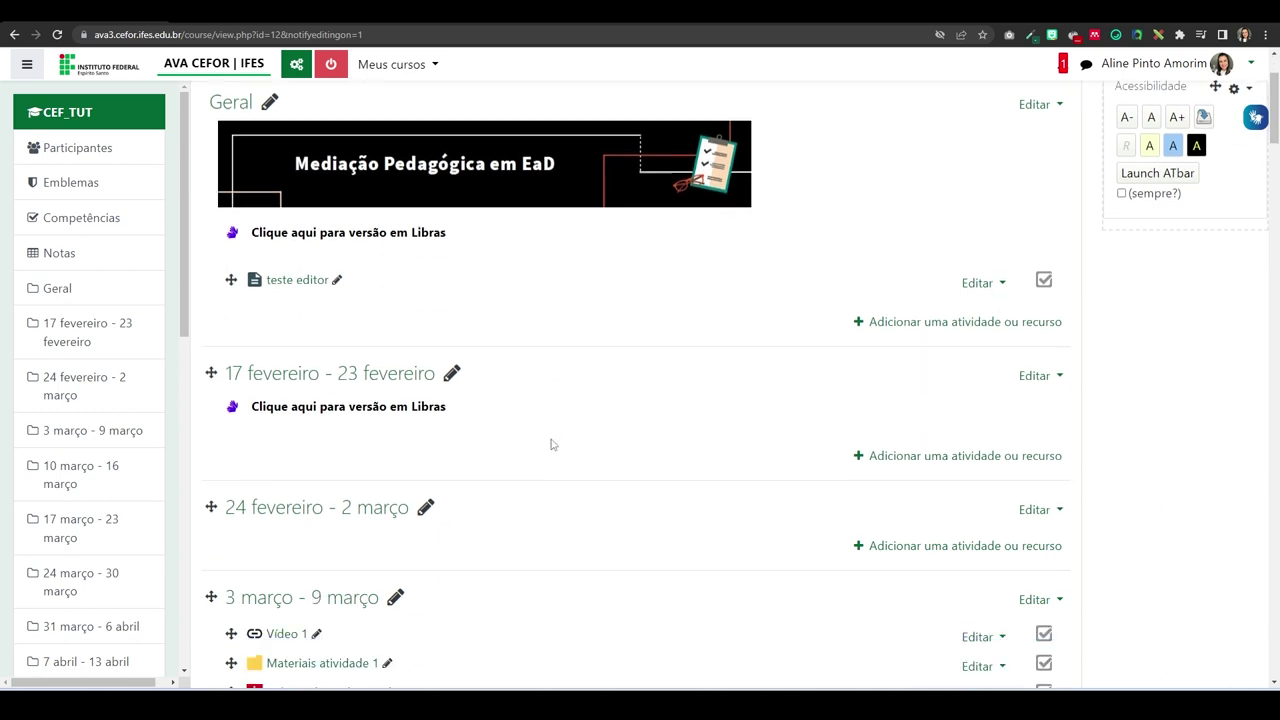
scroll(646, 448, up, 2)
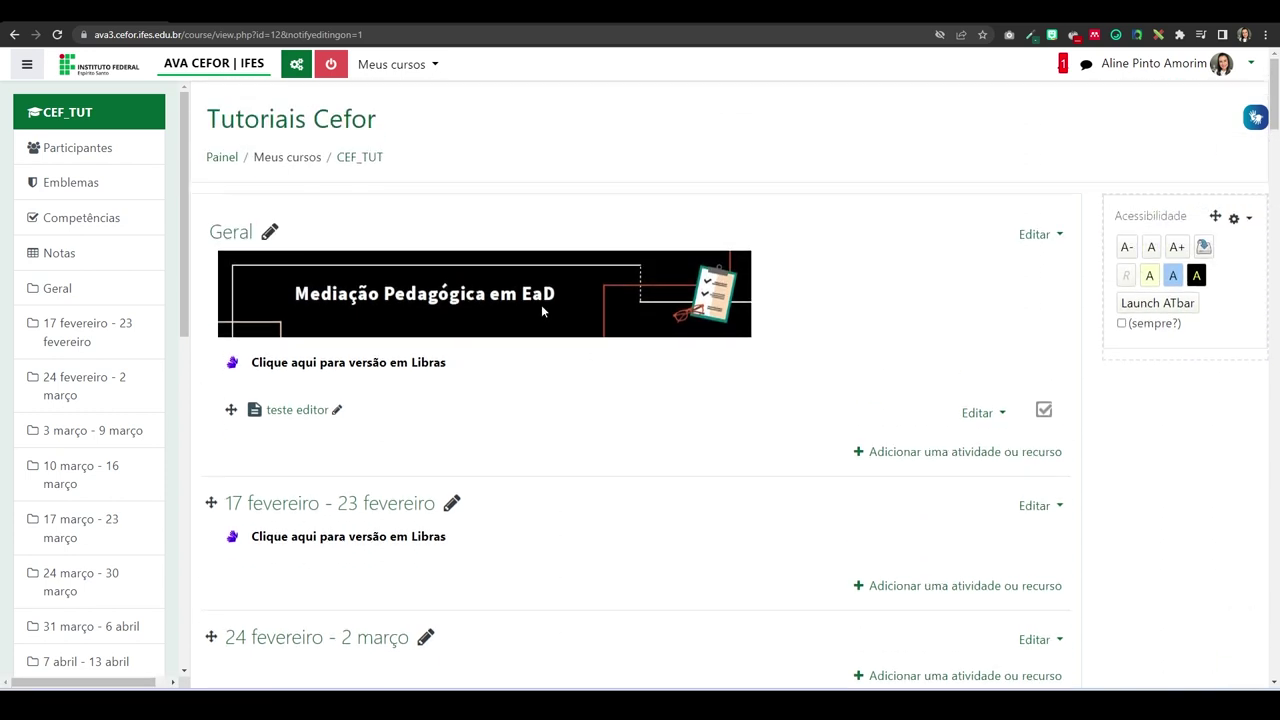
scroll(577, 373, down, 2)
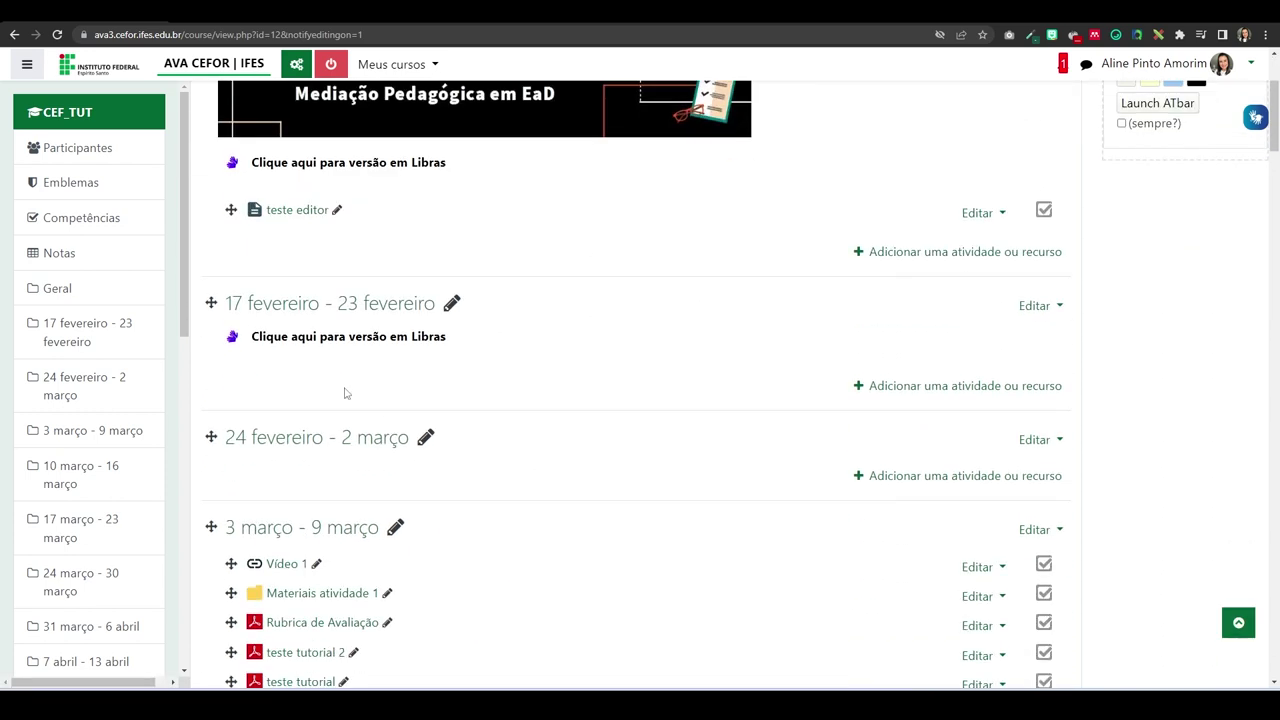
click(1045, 446)
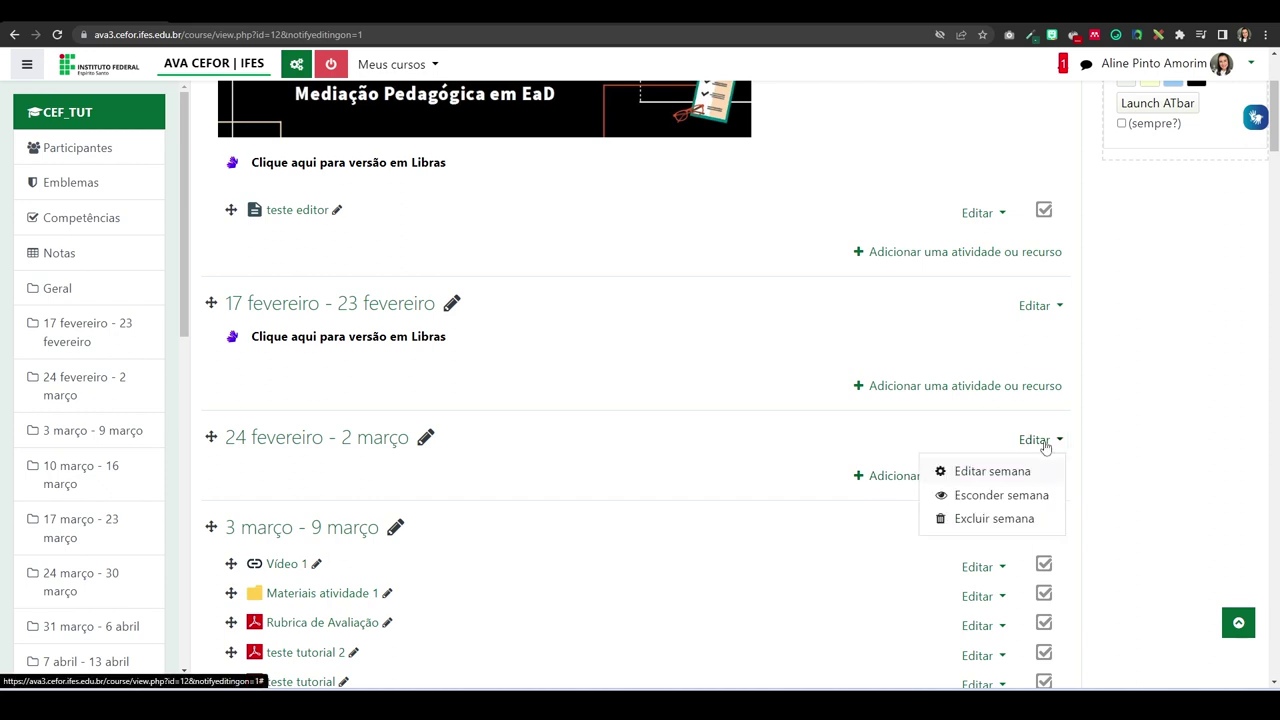
click(985, 471)
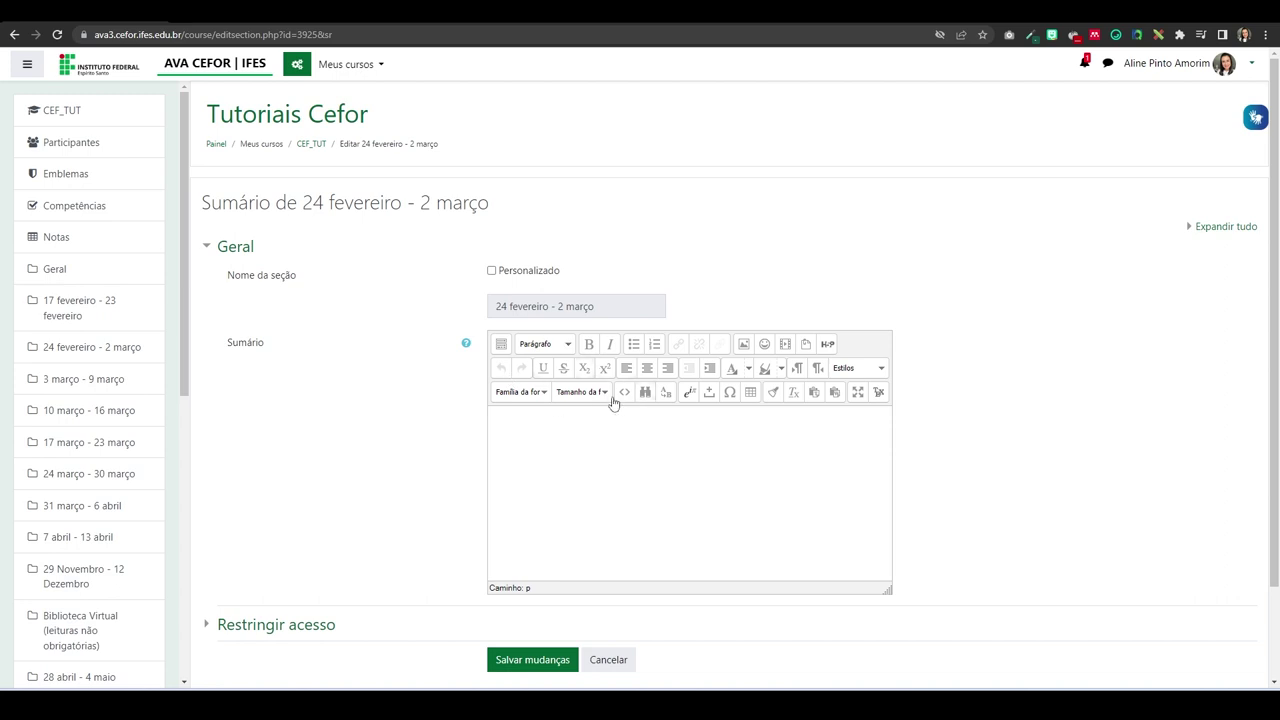
Step: Upload banner.jpg as an image for the week's summary, with the editor's full set of tools expanded
click(502, 346)
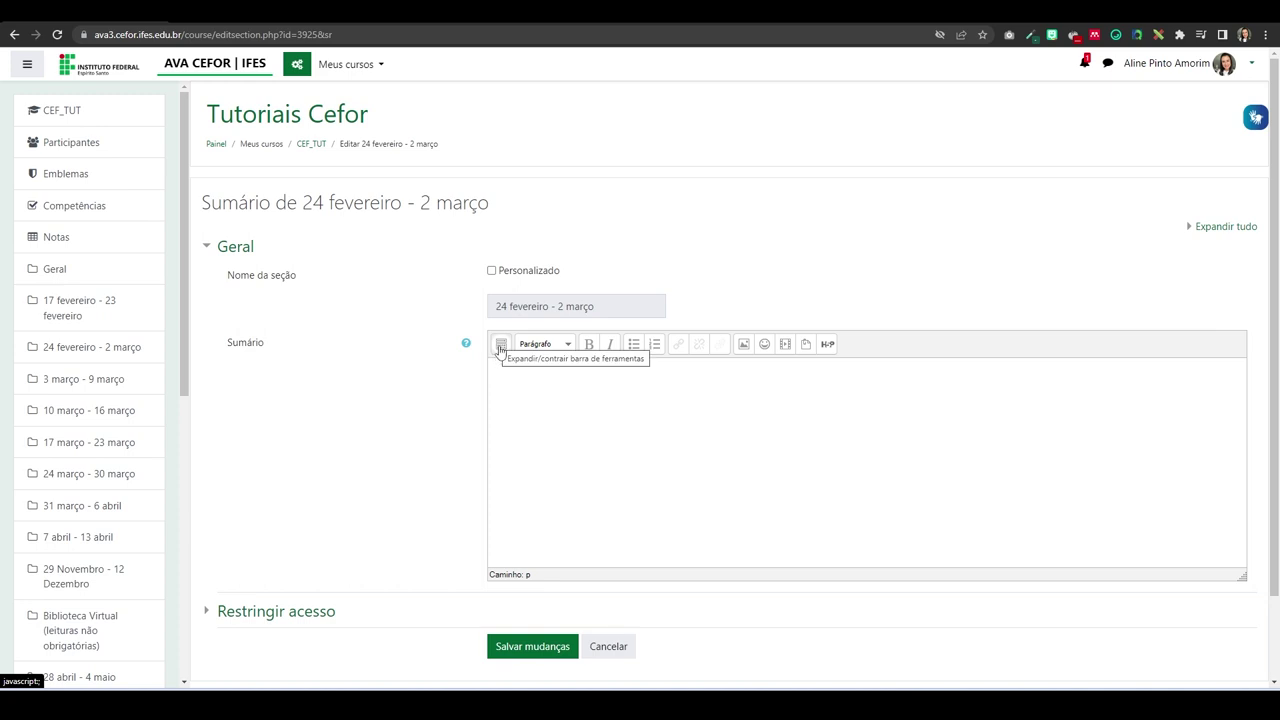
click(501, 346)
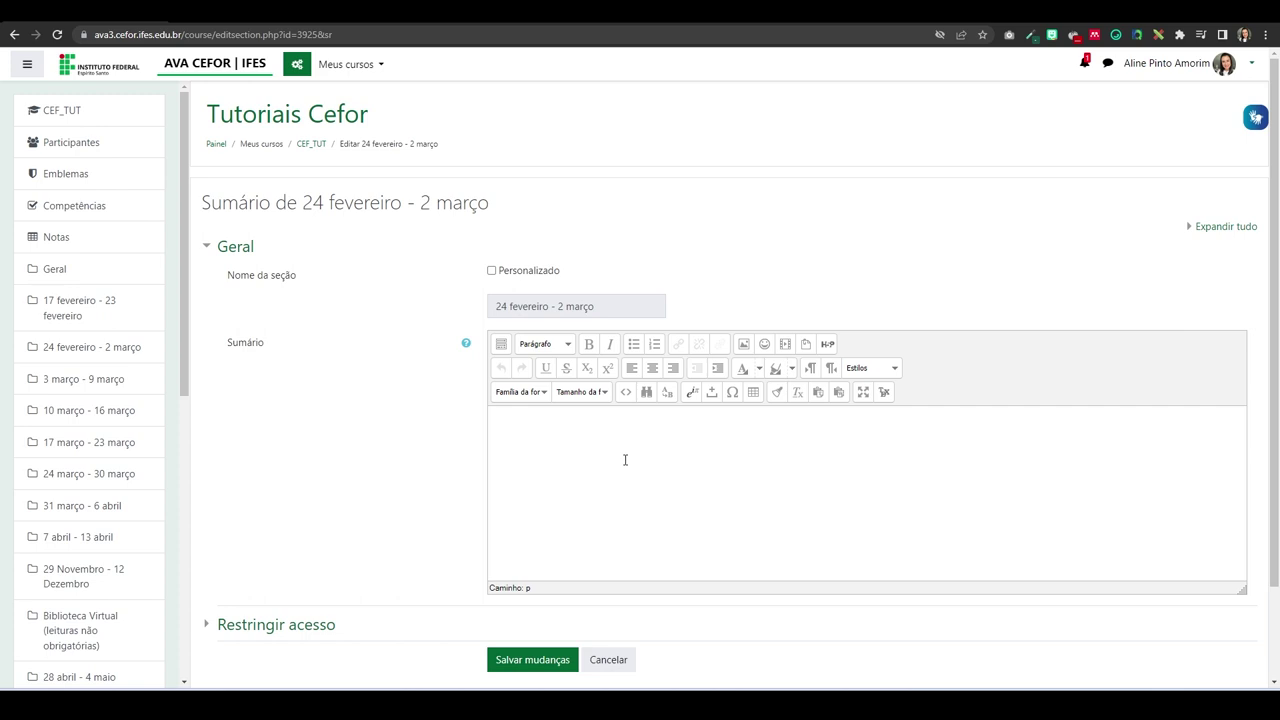
click(543, 442)
click(744, 345)
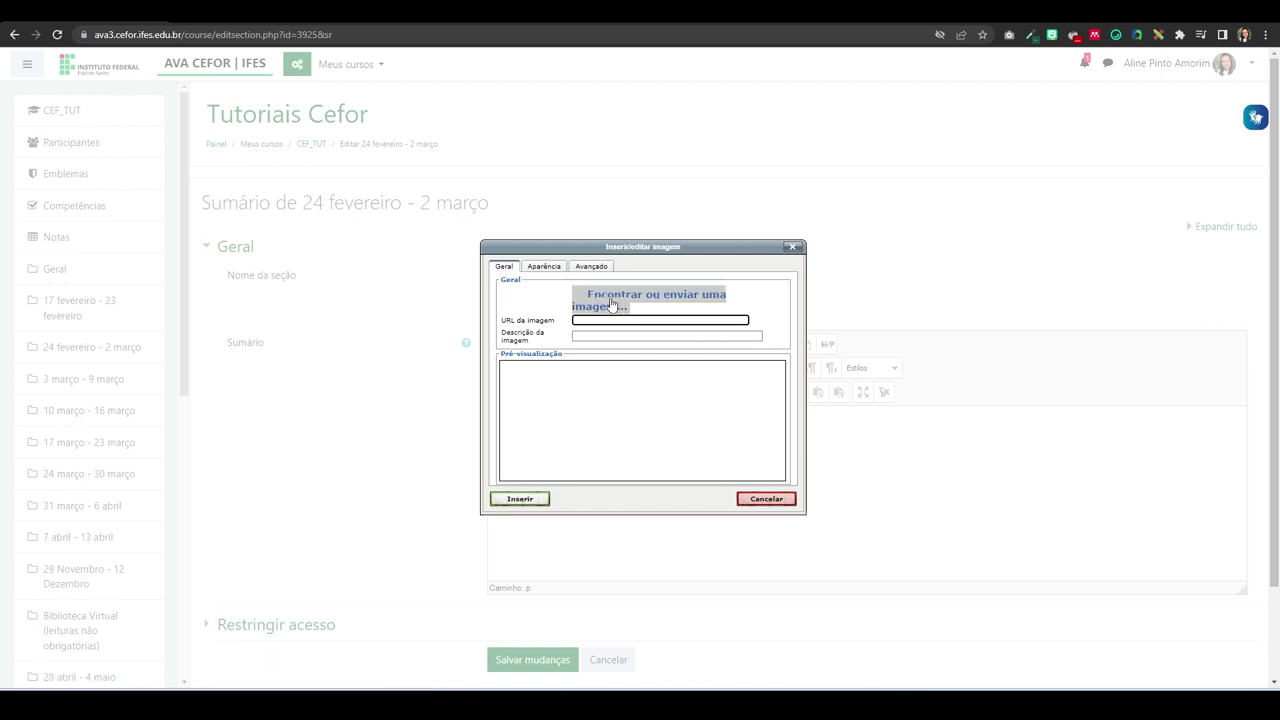
click(597, 304)
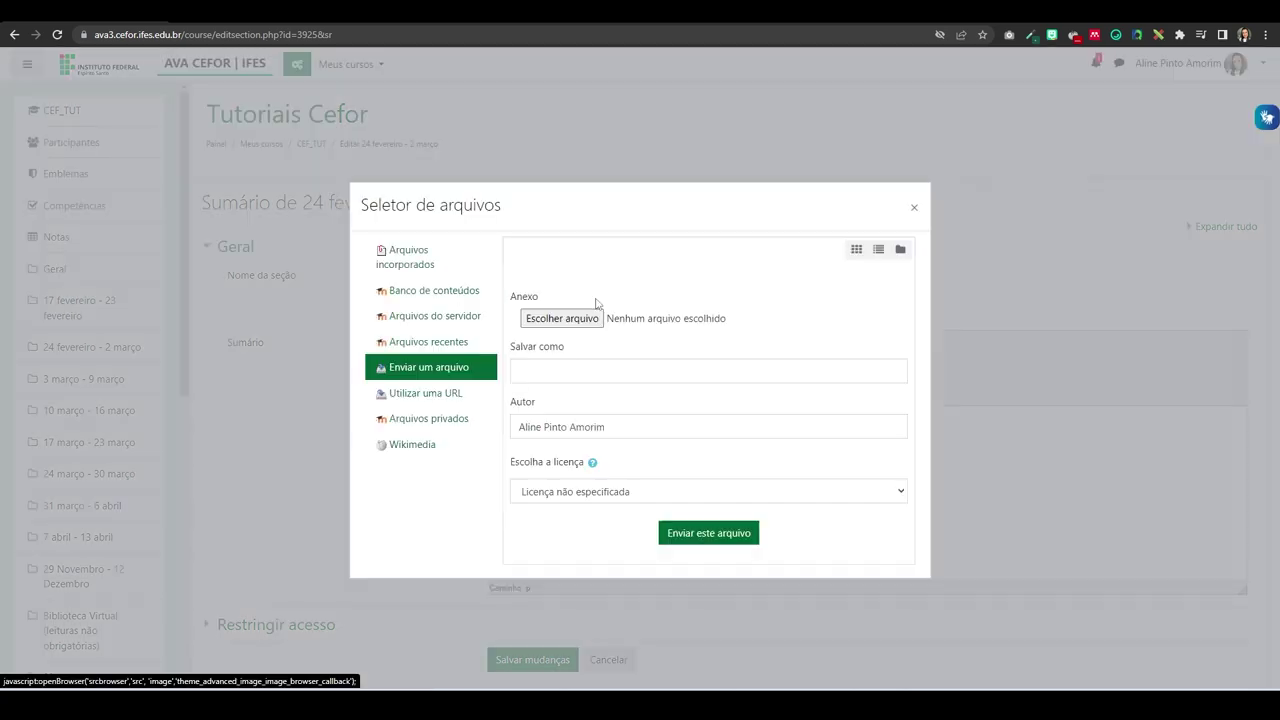
click(566, 320)
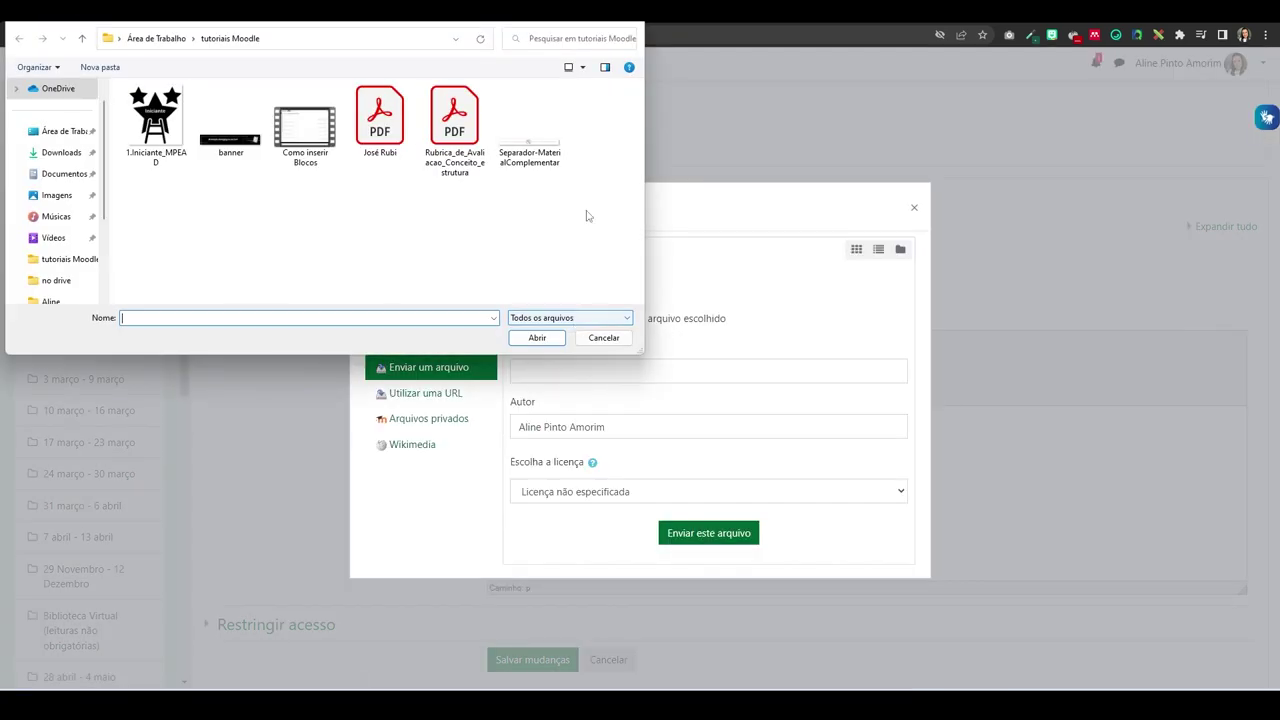
click(230, 125)
click(524, 341)
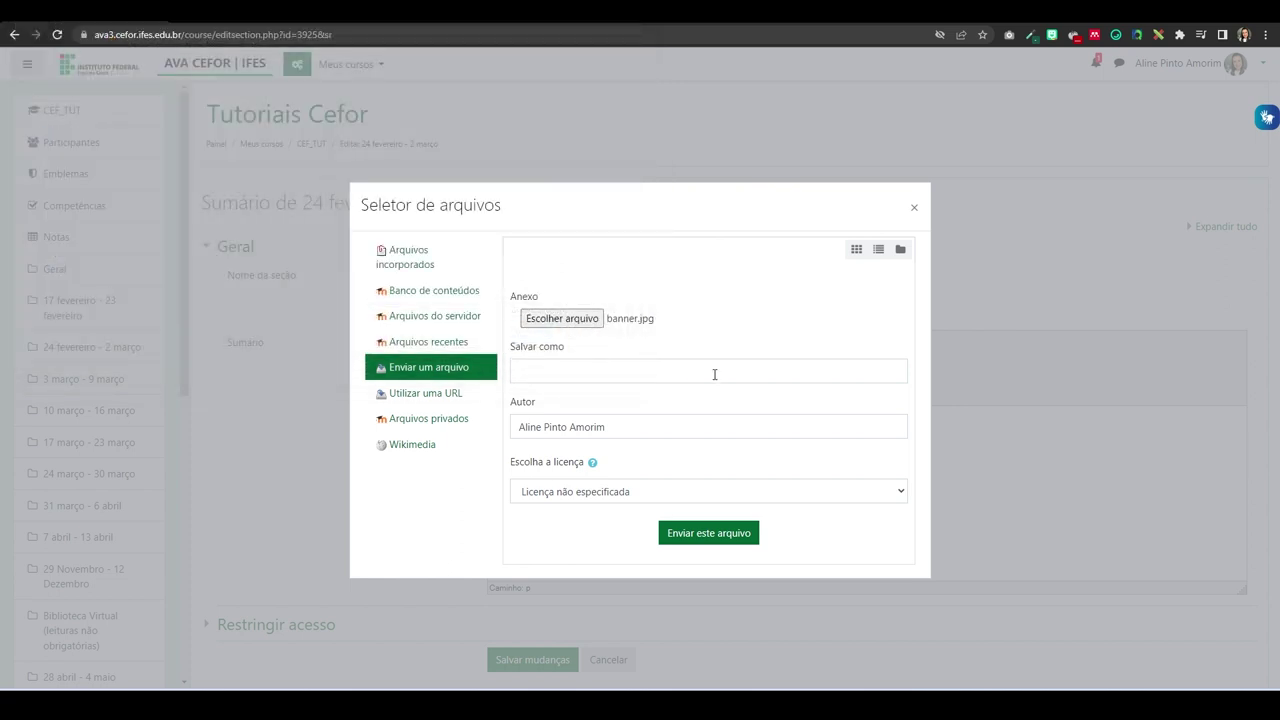
click(706, 532)
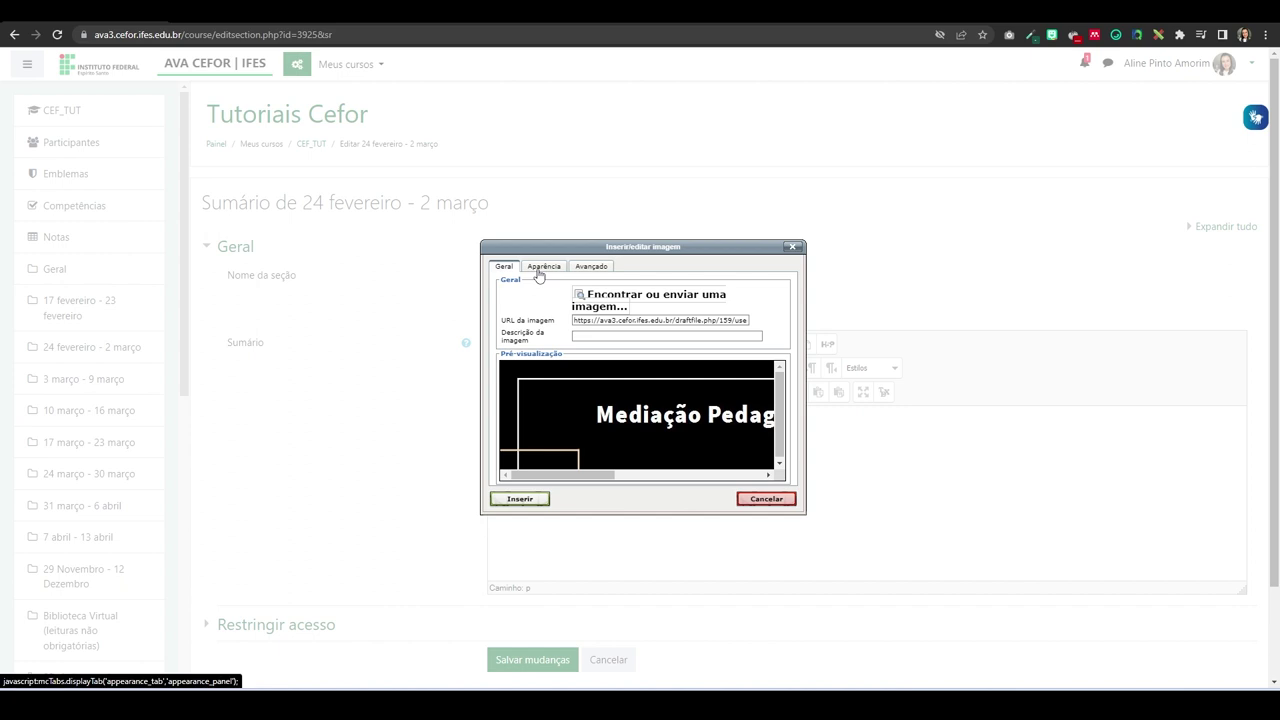
Step: Insert the banner with the description "Mediação Pedagógica no Moodle" and a width of 800 px
click(585, 337)
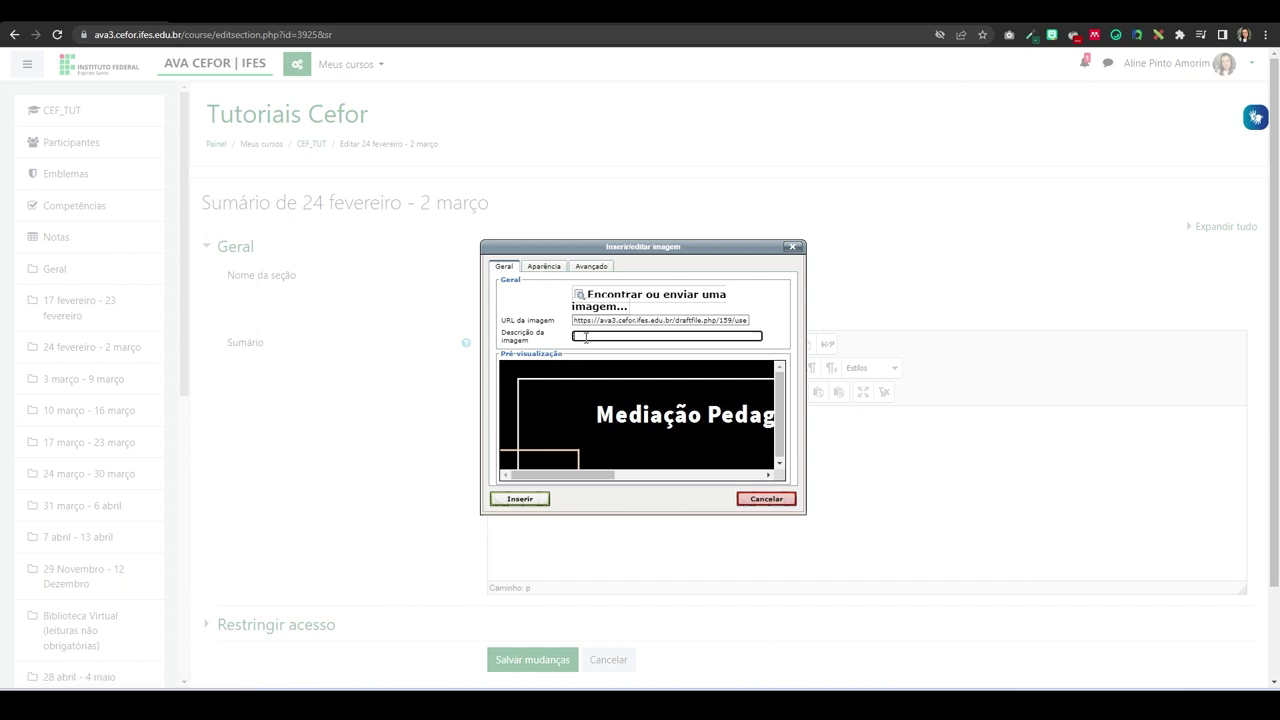
text(Mediação Pedagógica no Moodle)
click(539, 268)
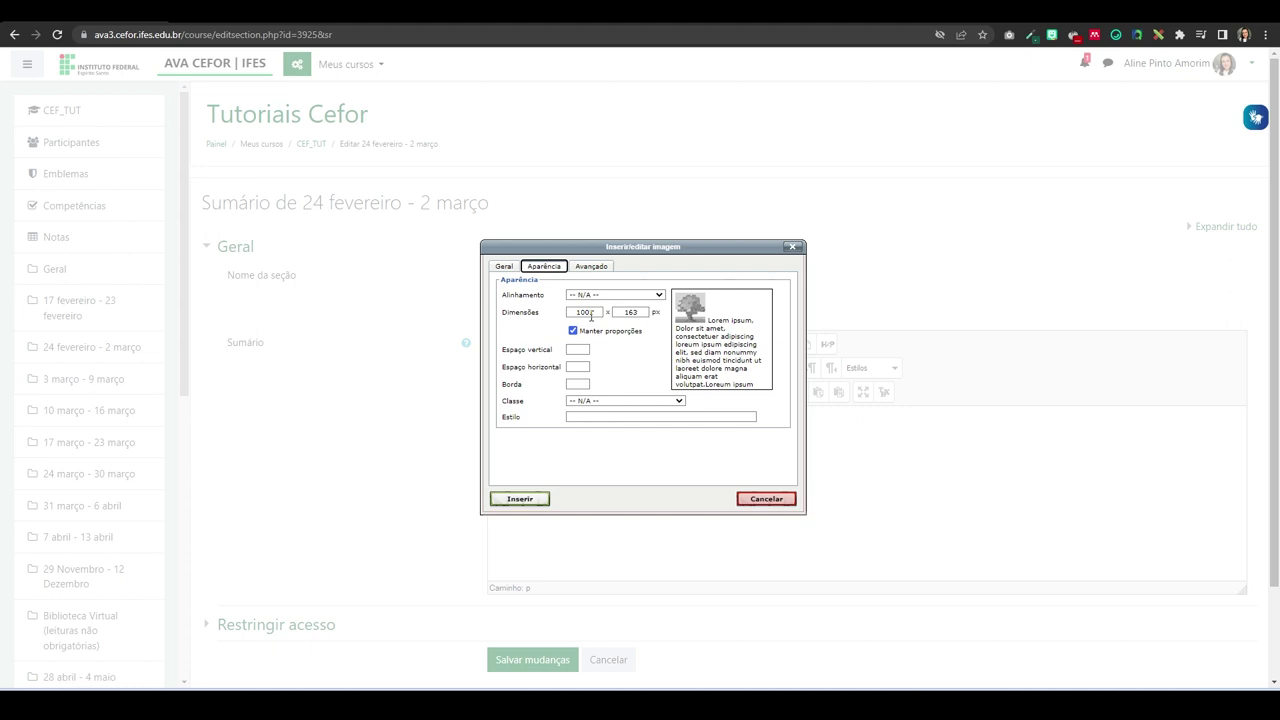
drag(600, 314, 569, 313)
text(800)
click(511, 499)
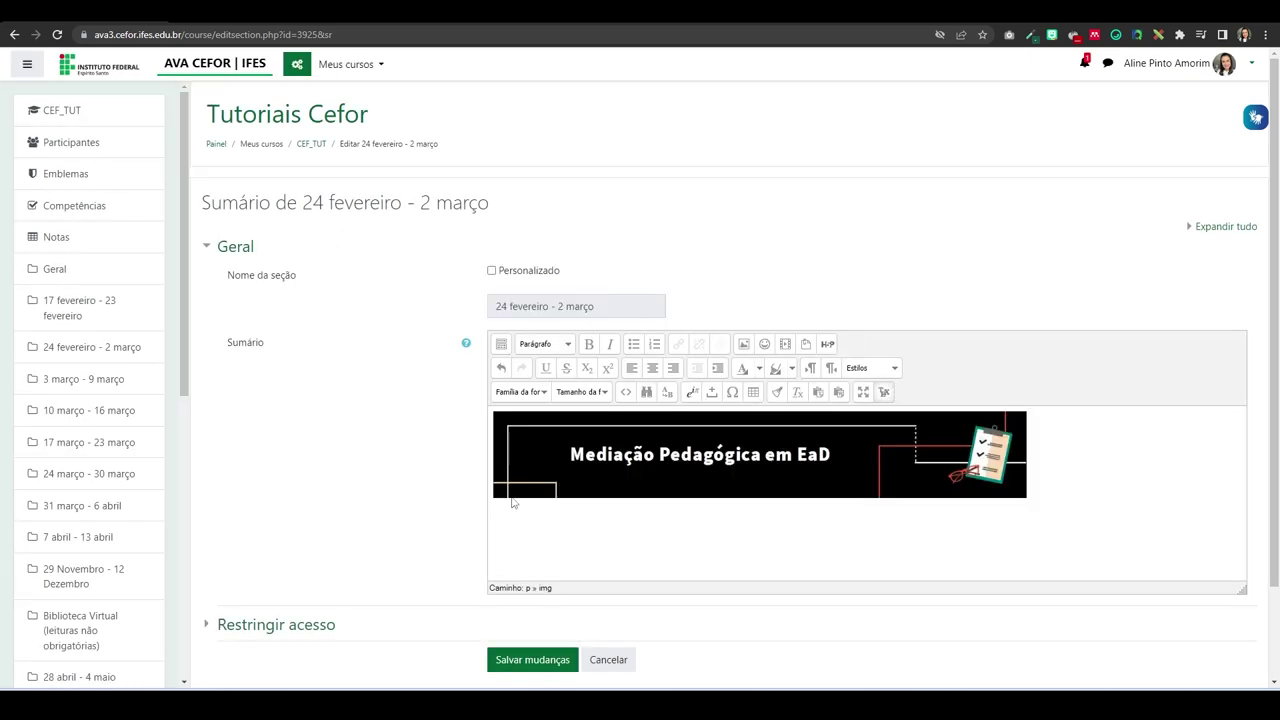
Step: Save the changes to the "24 fevereiro - 2 março" week's summary
scroll(697, 617, down, 2)
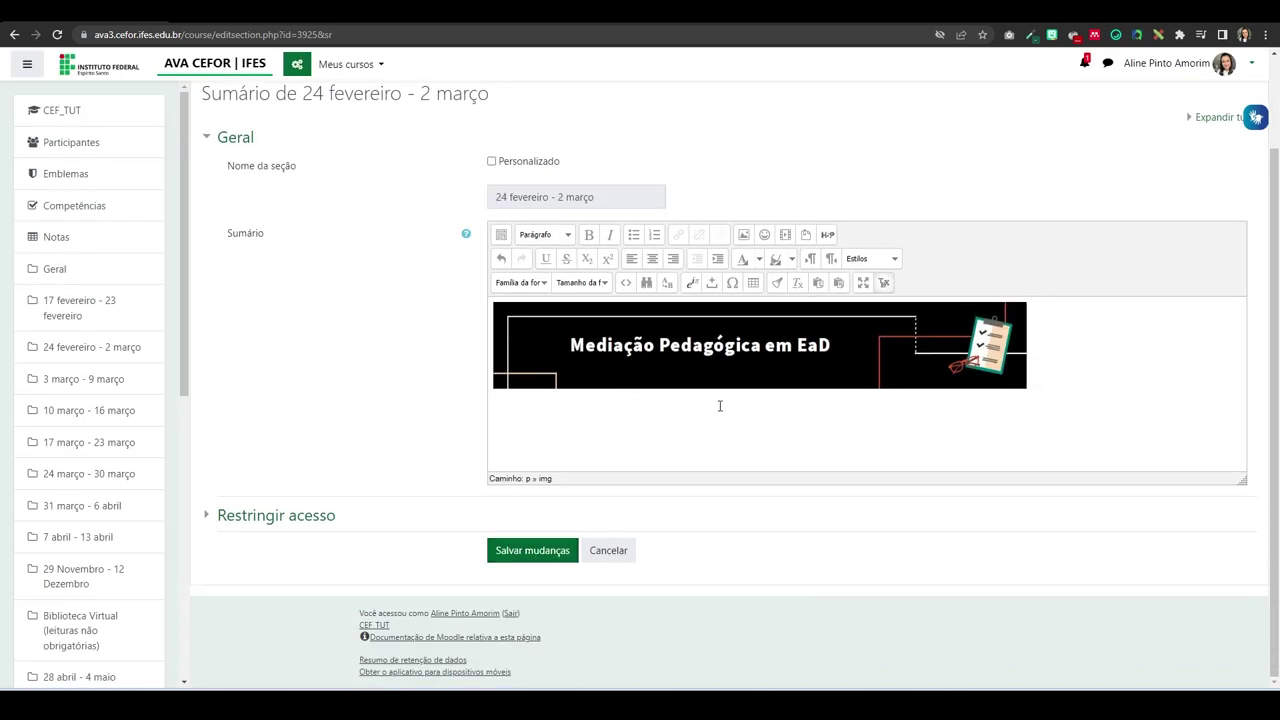
click(510, 552)
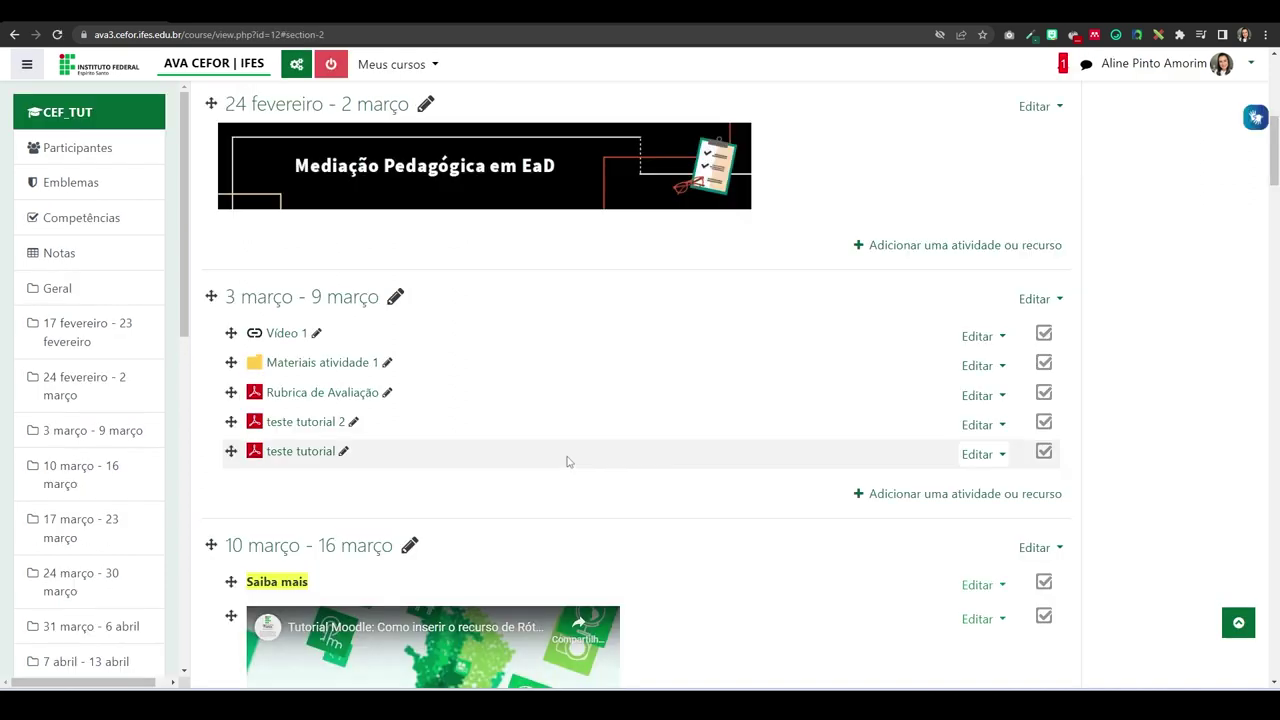
scroll(566, 460, up, 2)
scroll(566, 460, up, 1)
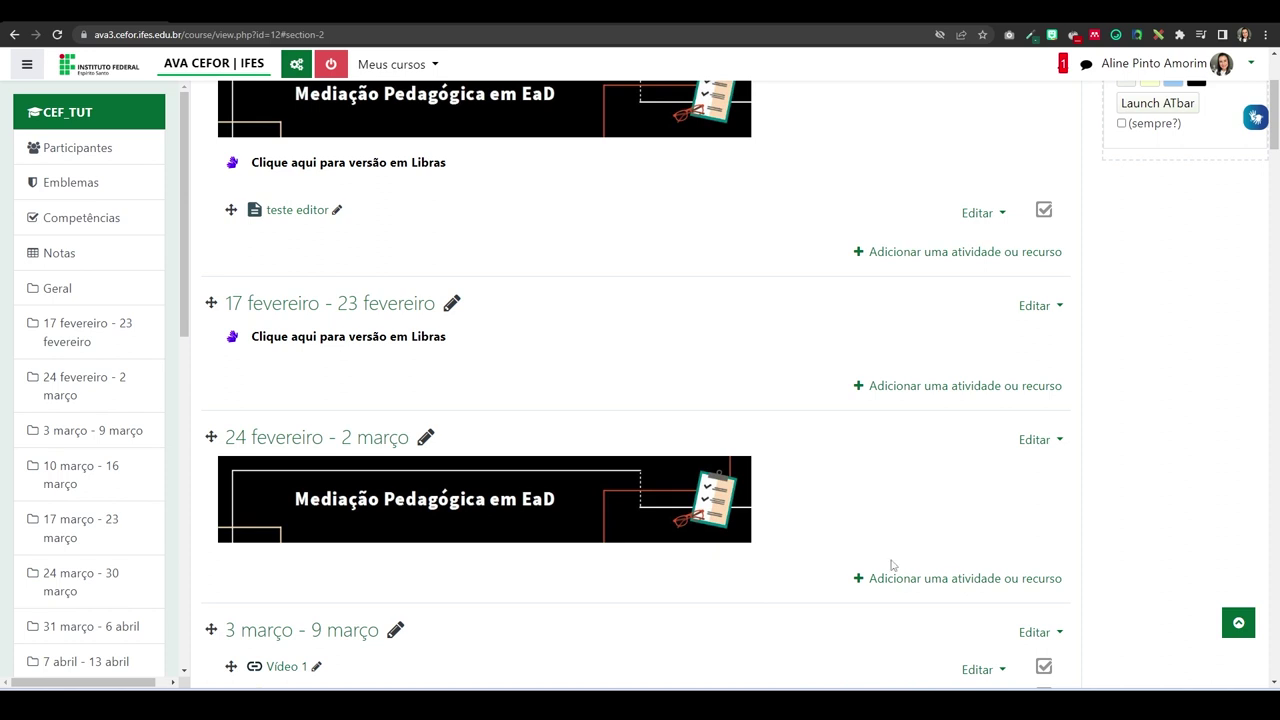
Step: Add a Página resource to the "24 fevereiro - 2 março" week and name it "teste editor"
click(933, 579)
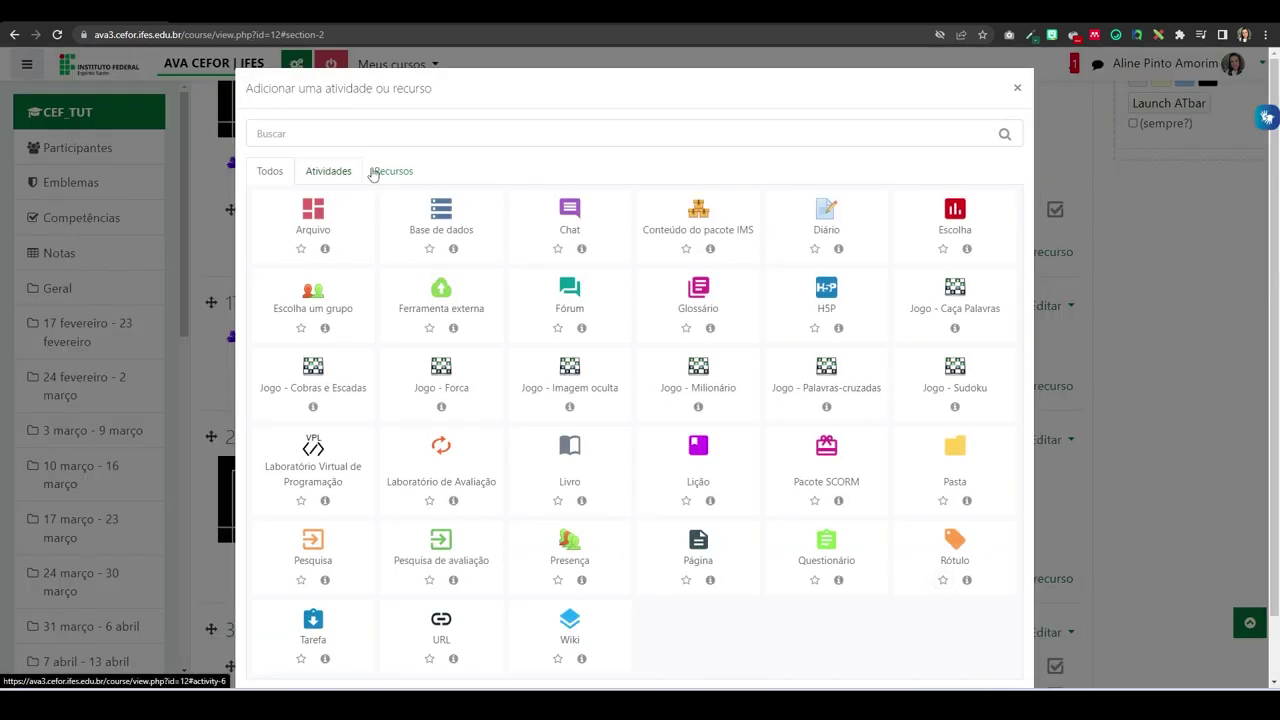
click(393, 172)
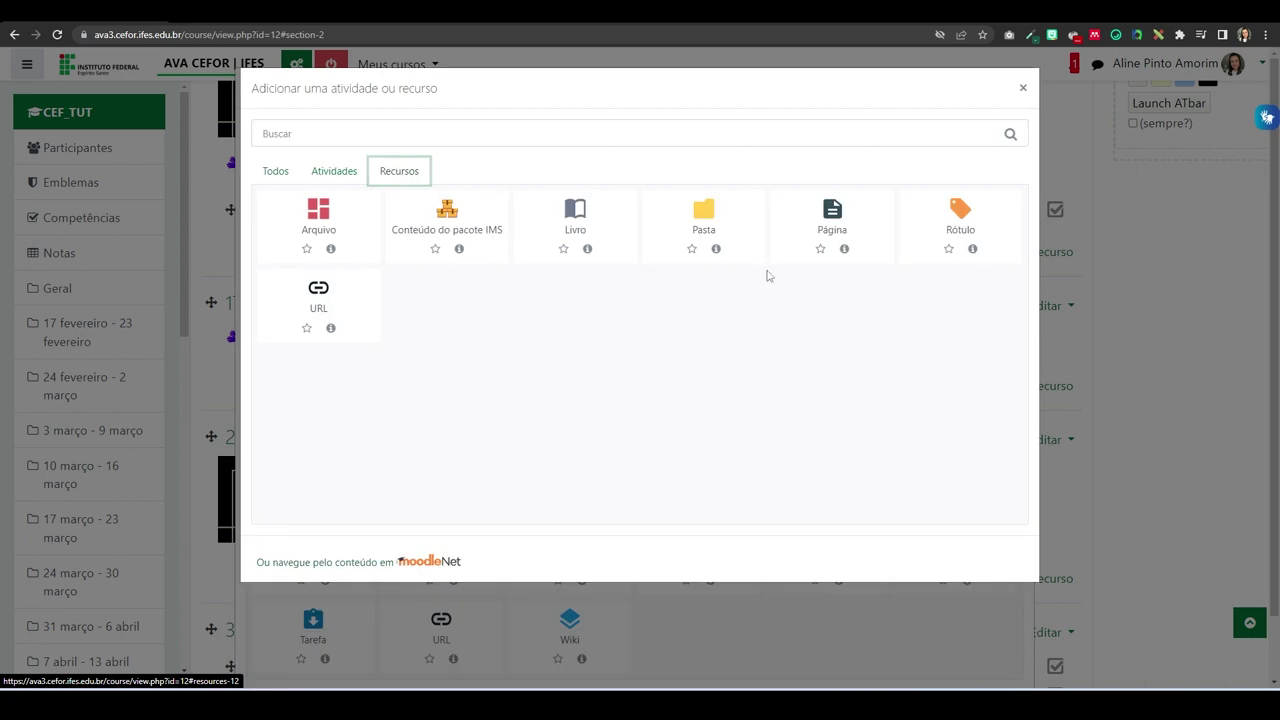
click(829, 216)
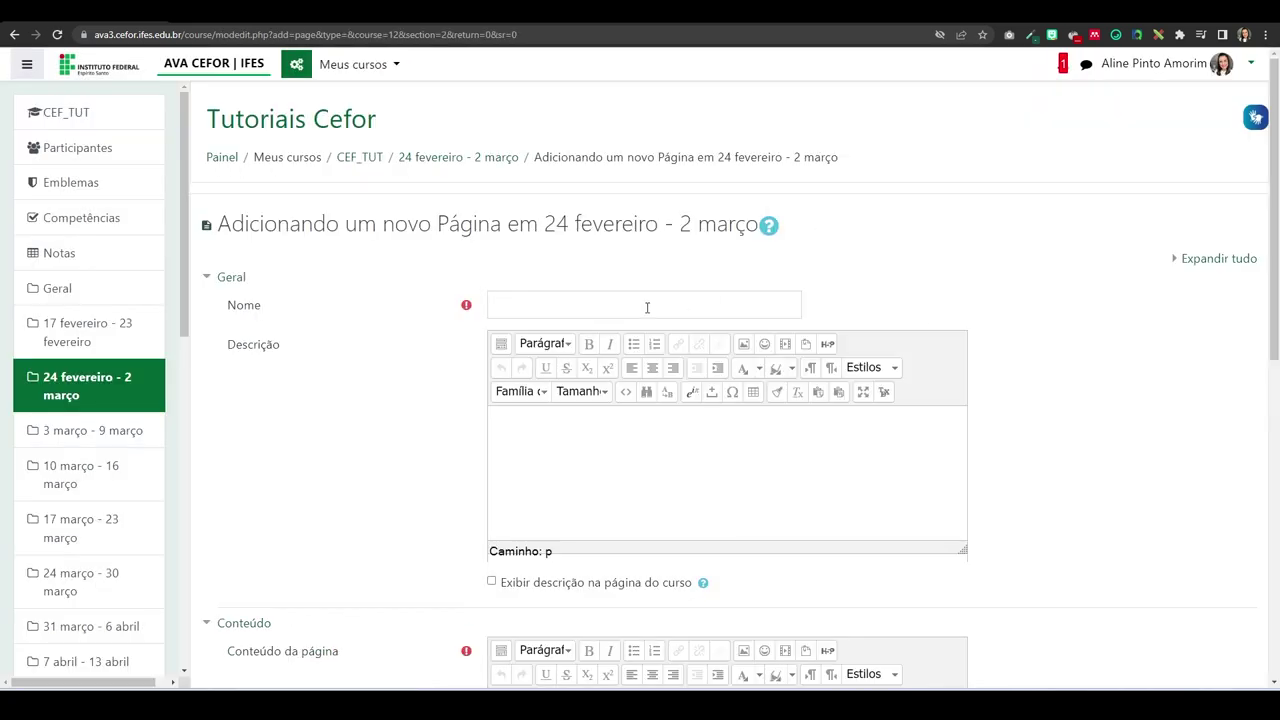
click(647, 307)
text(teste editor)
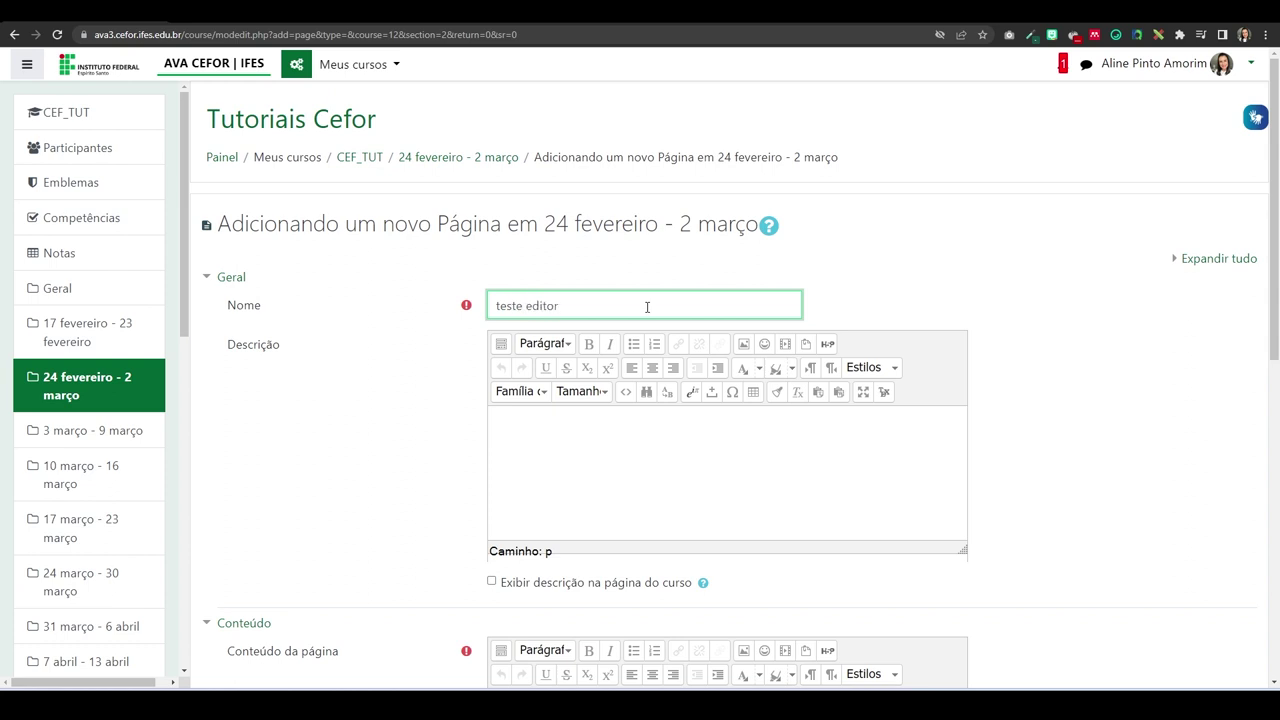
Step: Enter "Texto 1" in the page content of the new Página resource
scroll(647, 307, down, 3)
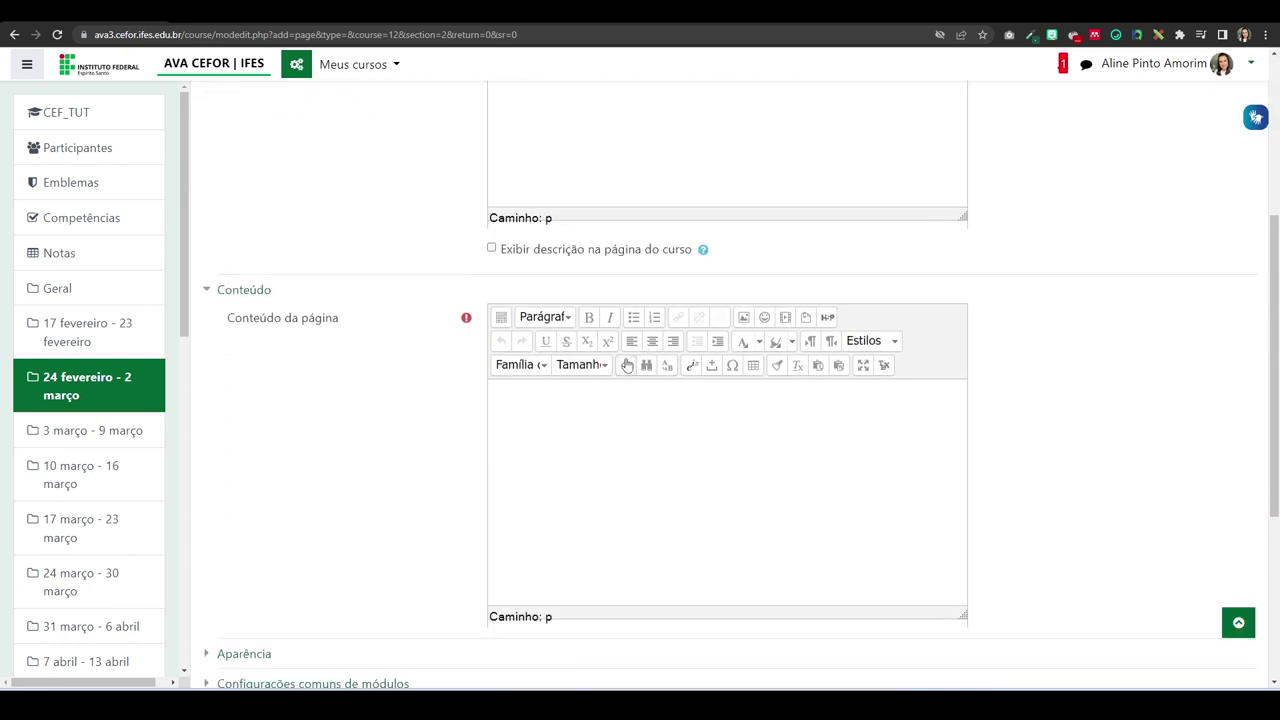
click(577, 404)
text(Texto 1)
Step: Start a link on the "Texto 1" text and upload the PDF Rubrica_de_Avaliacao_Conceito_estrutura as its target
drag(540, 392, 498, 390)
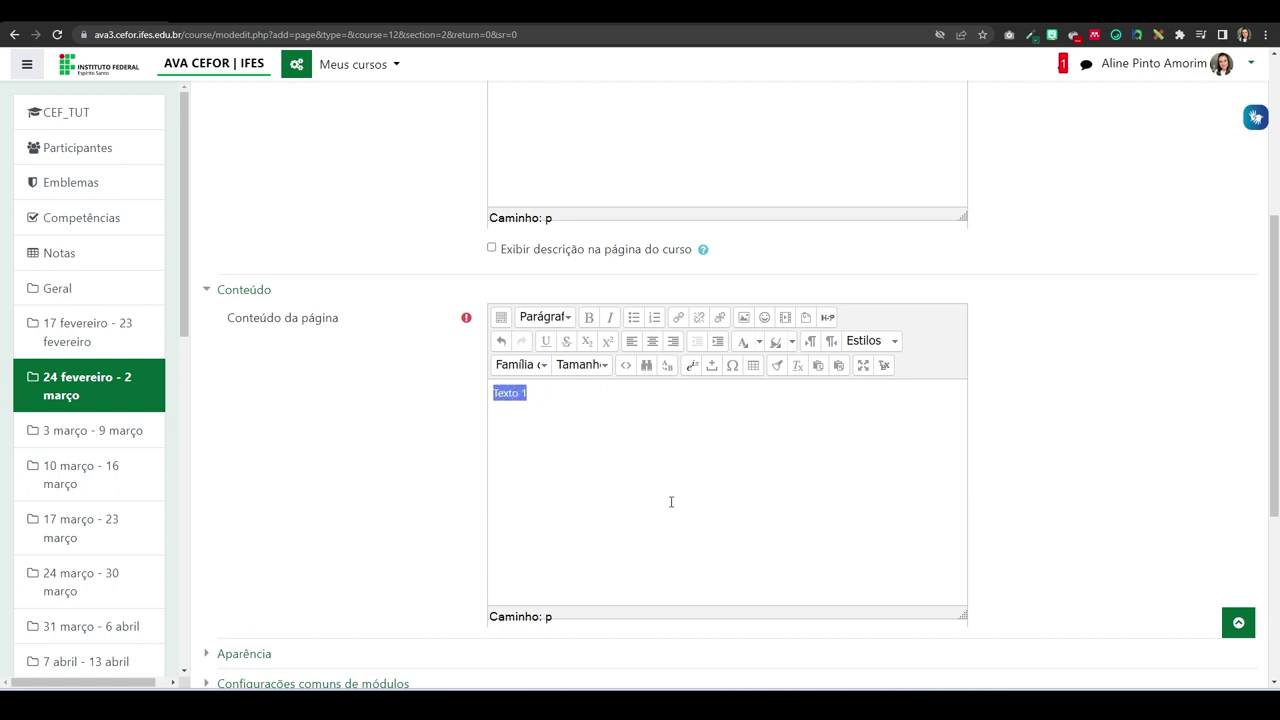
click(678, 318)
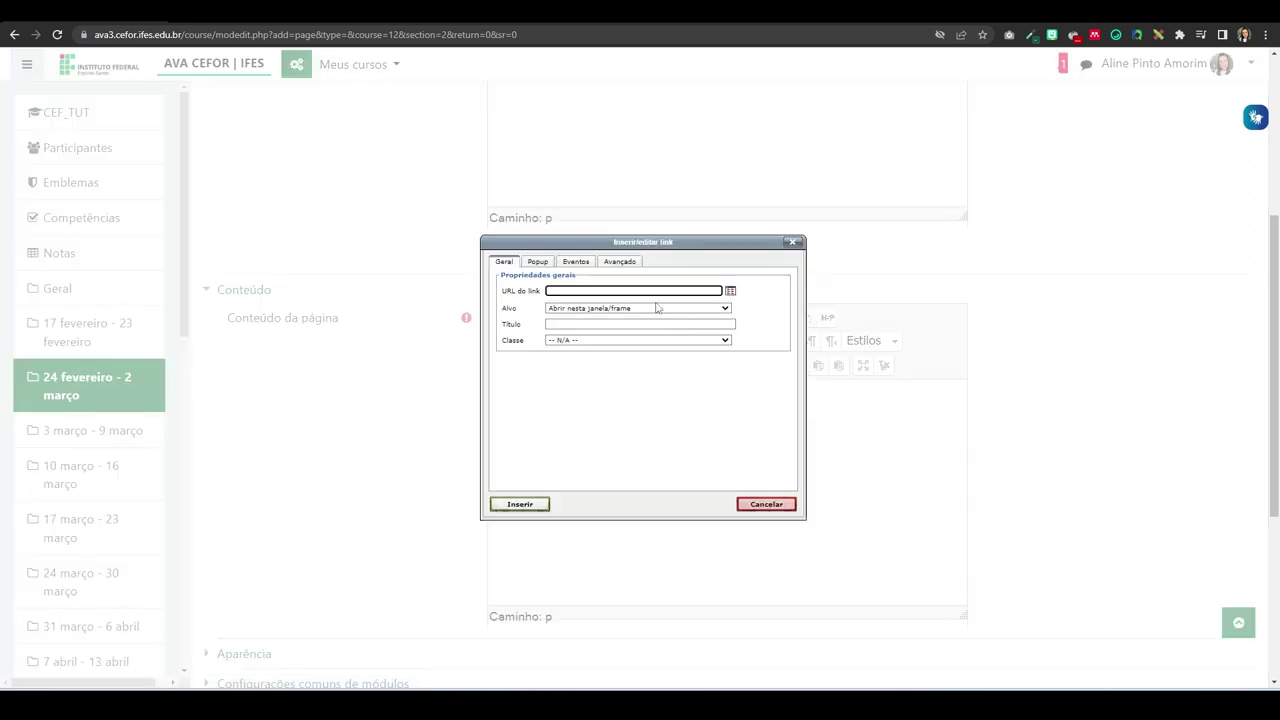
click(730, 291)
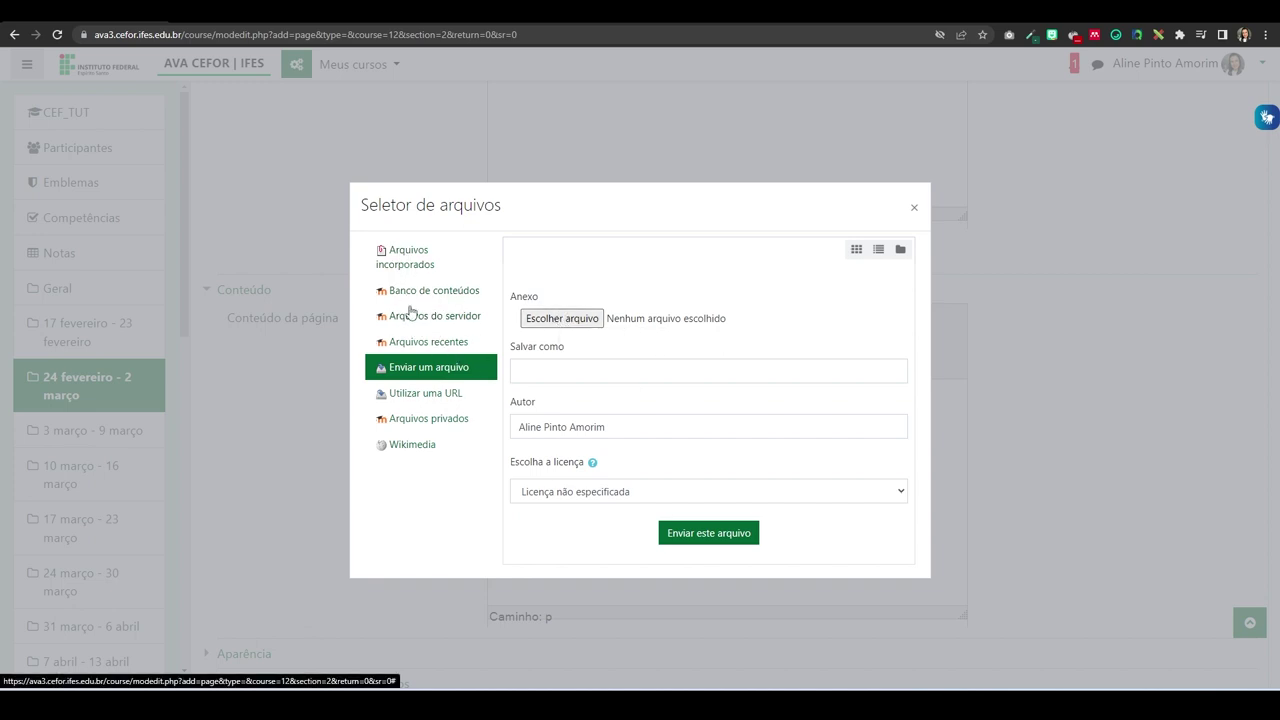
click(561, 319)
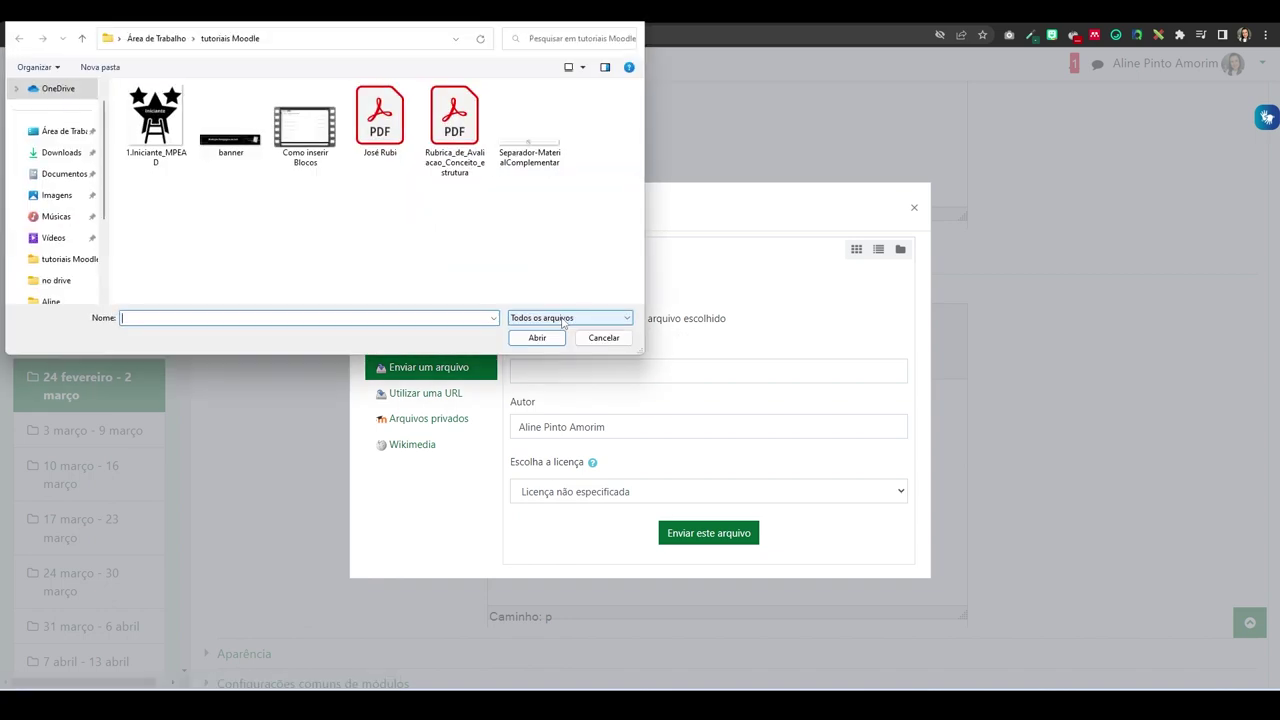
click(452, 157)
click(539, 338)
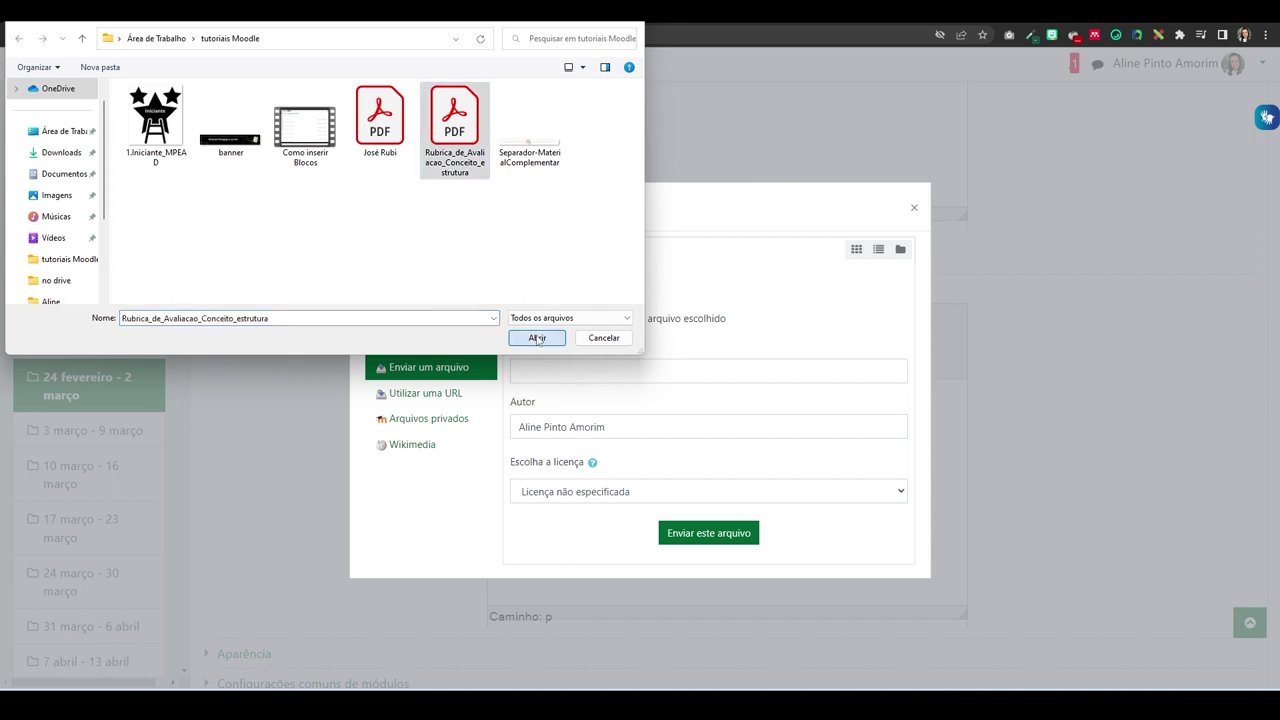
click(700, 538)
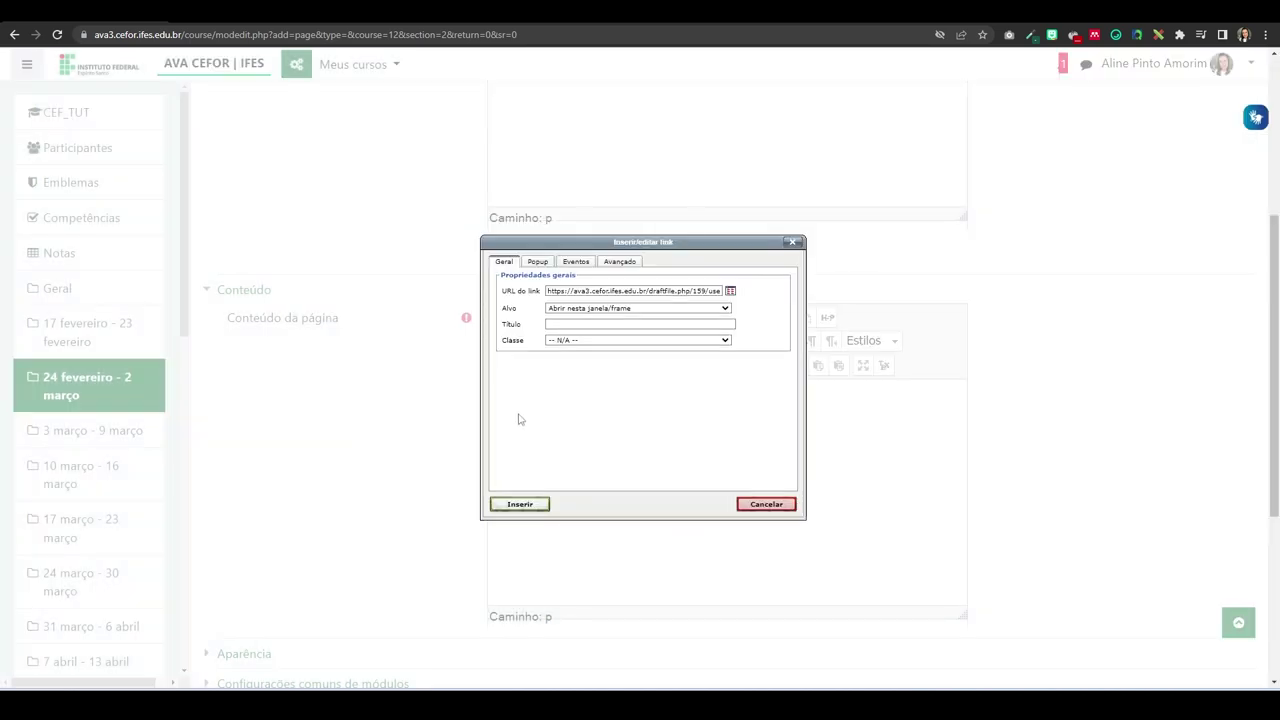
Step: Set the link's target to "Abrir nesta janela/frame" and insert the link
click(620, 310)
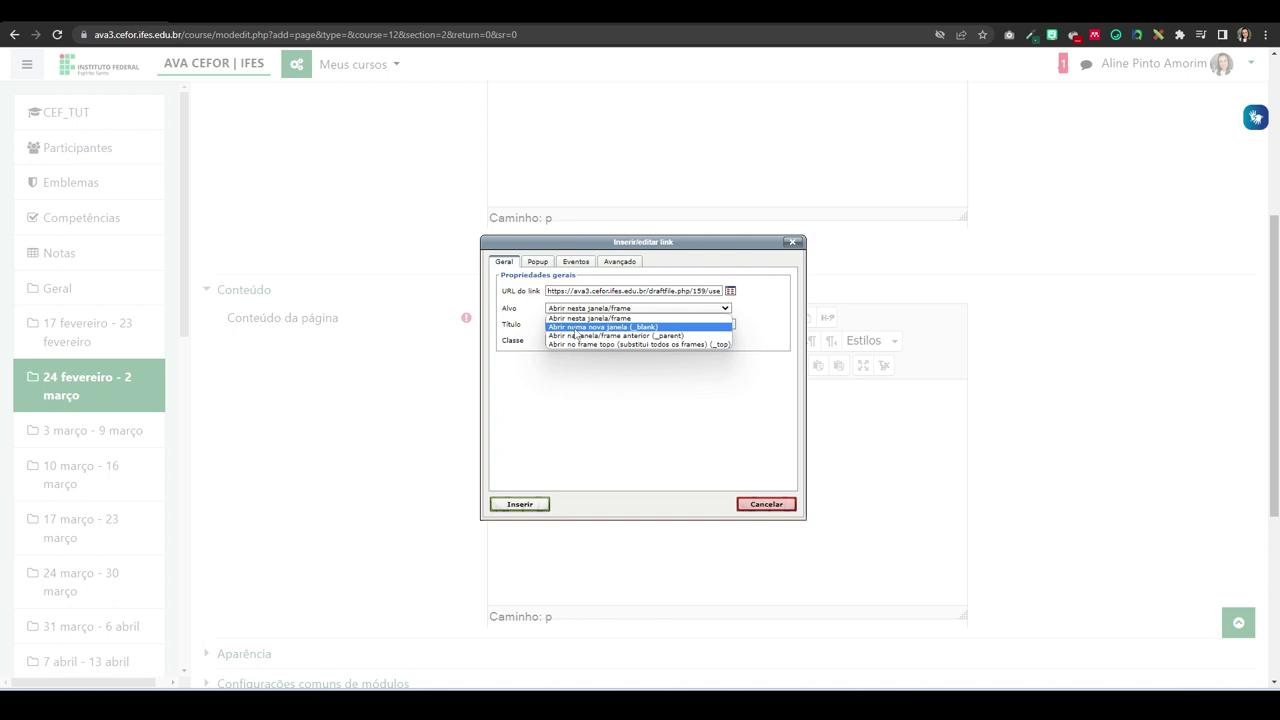
click(572, 318)
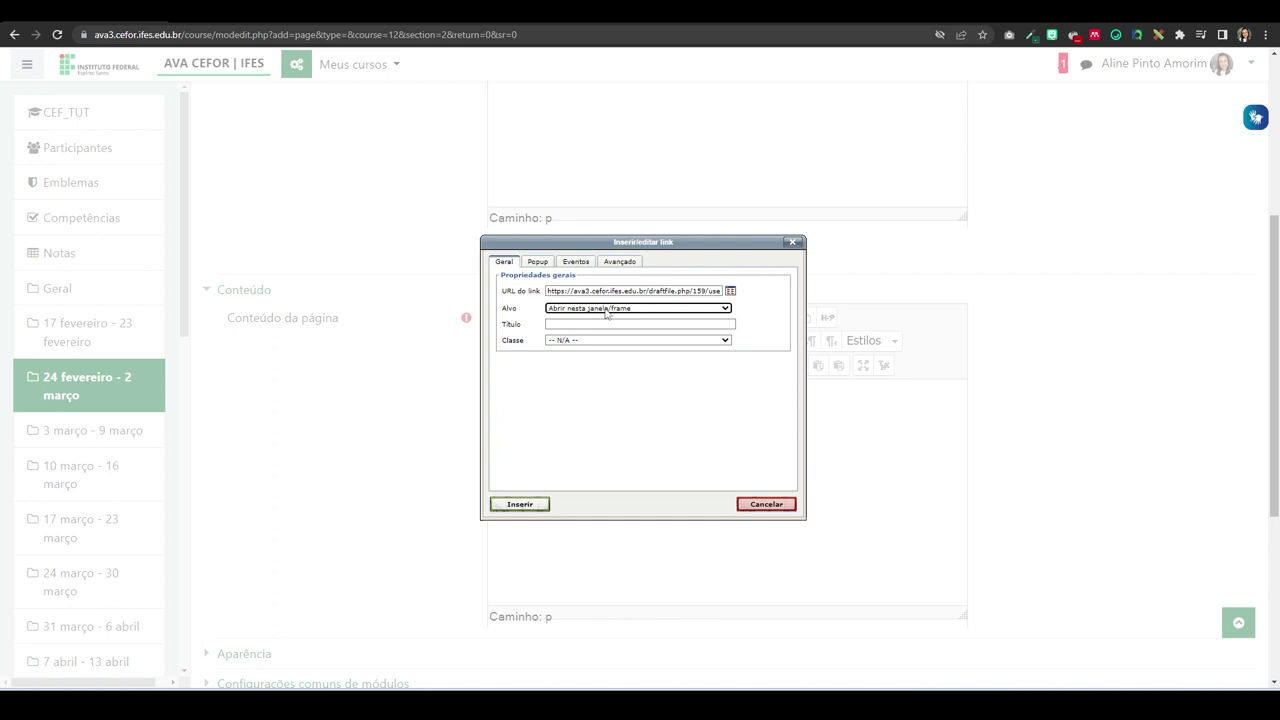
click(520, 503)
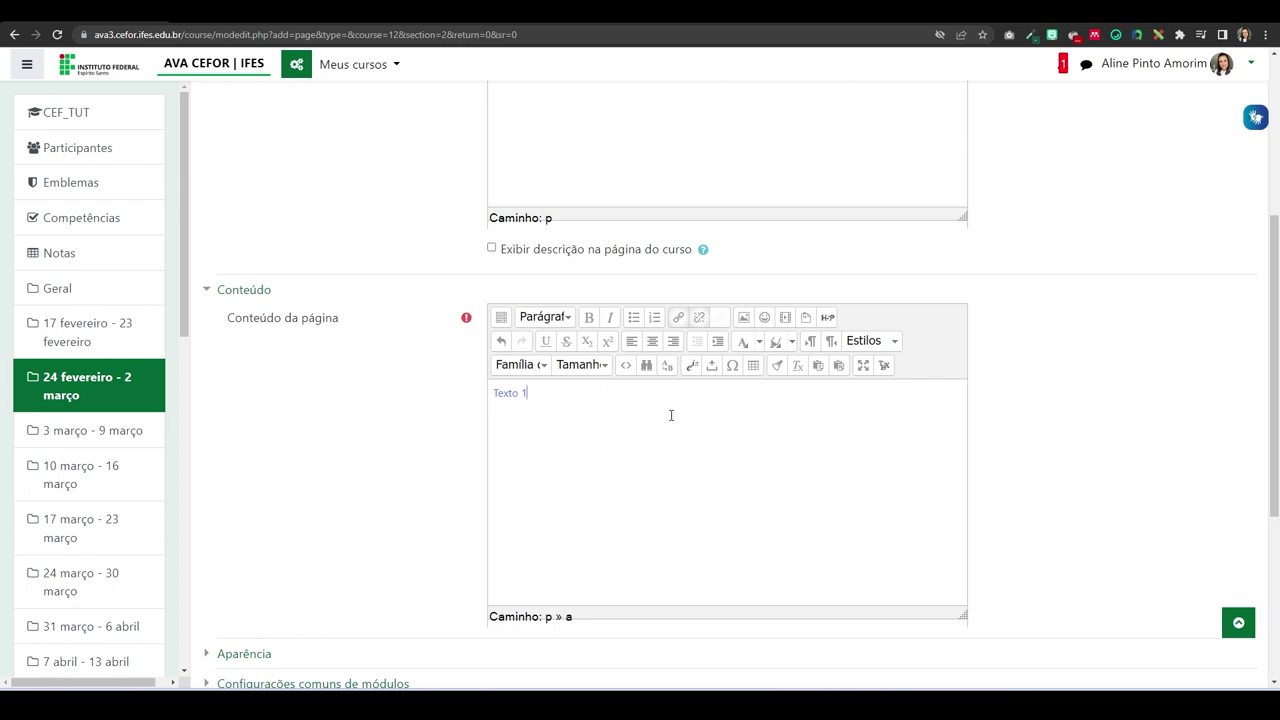
Step: Upload the video Como inserir Blocos.mp4 as Moodle media and insert it below "Texto 1" in the page content
key(Return)
click(785, 319)
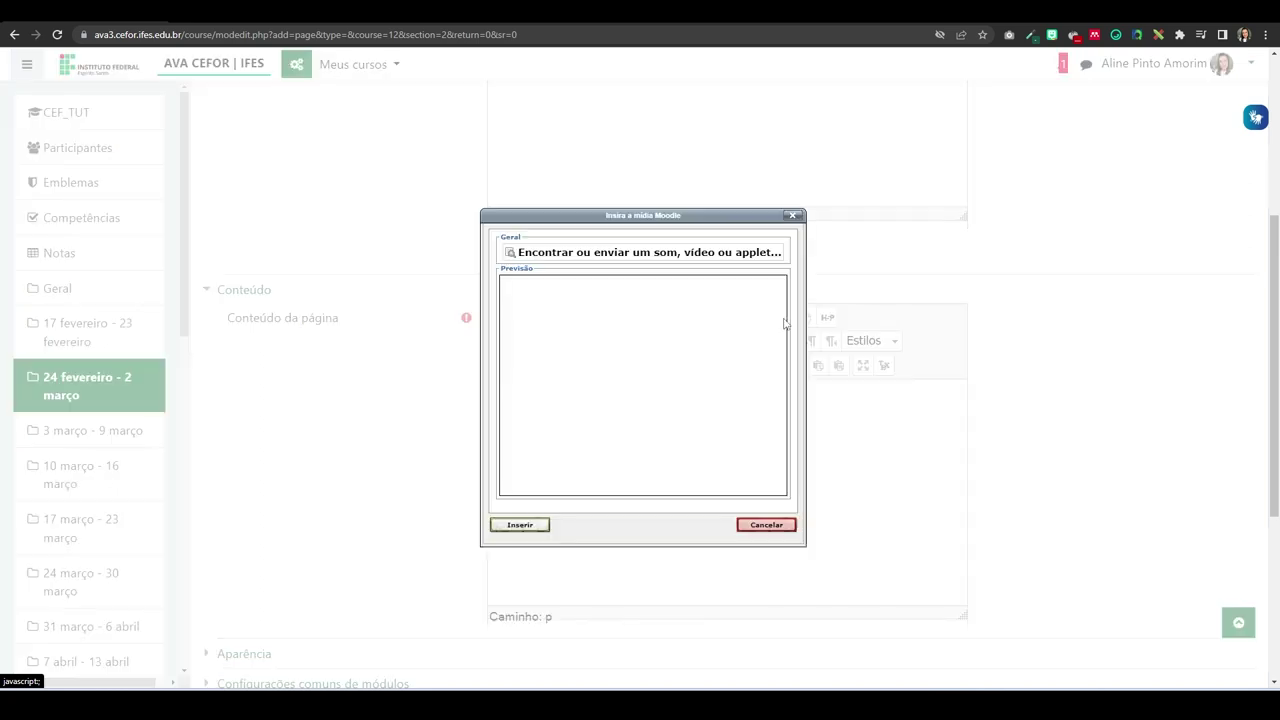
click(575, 258)
click(580, 320)
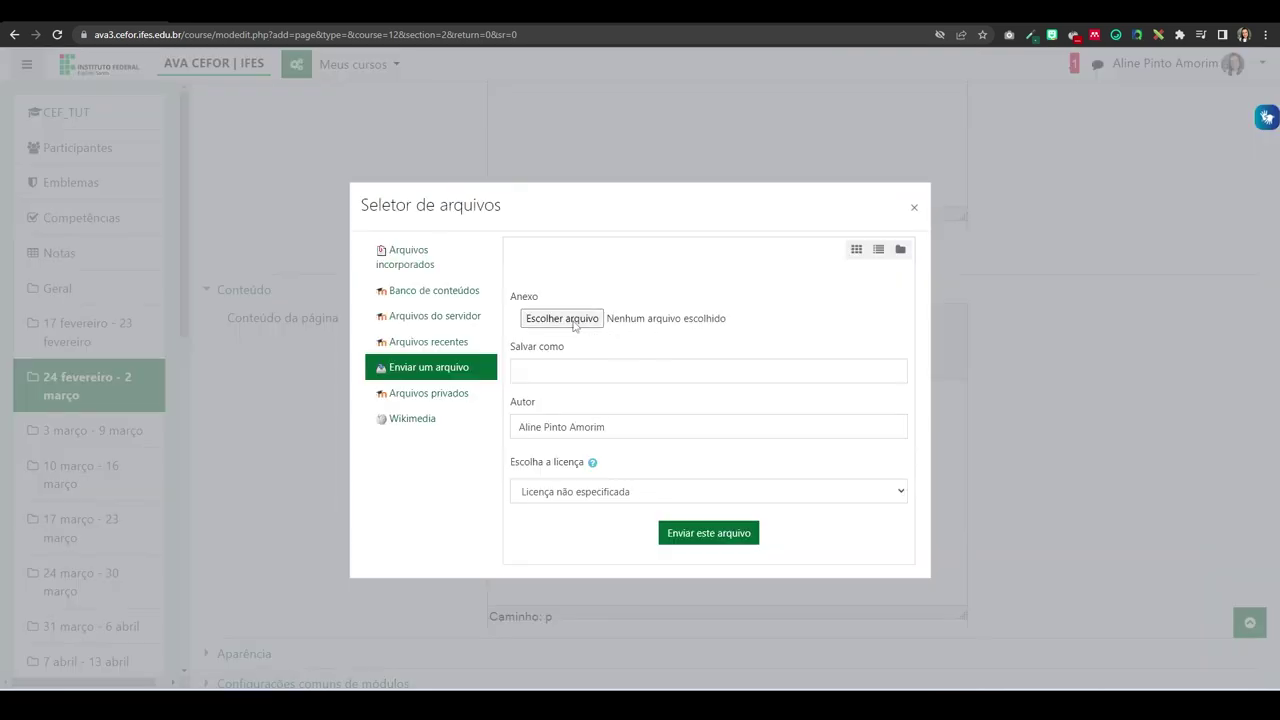
click(316, 138)
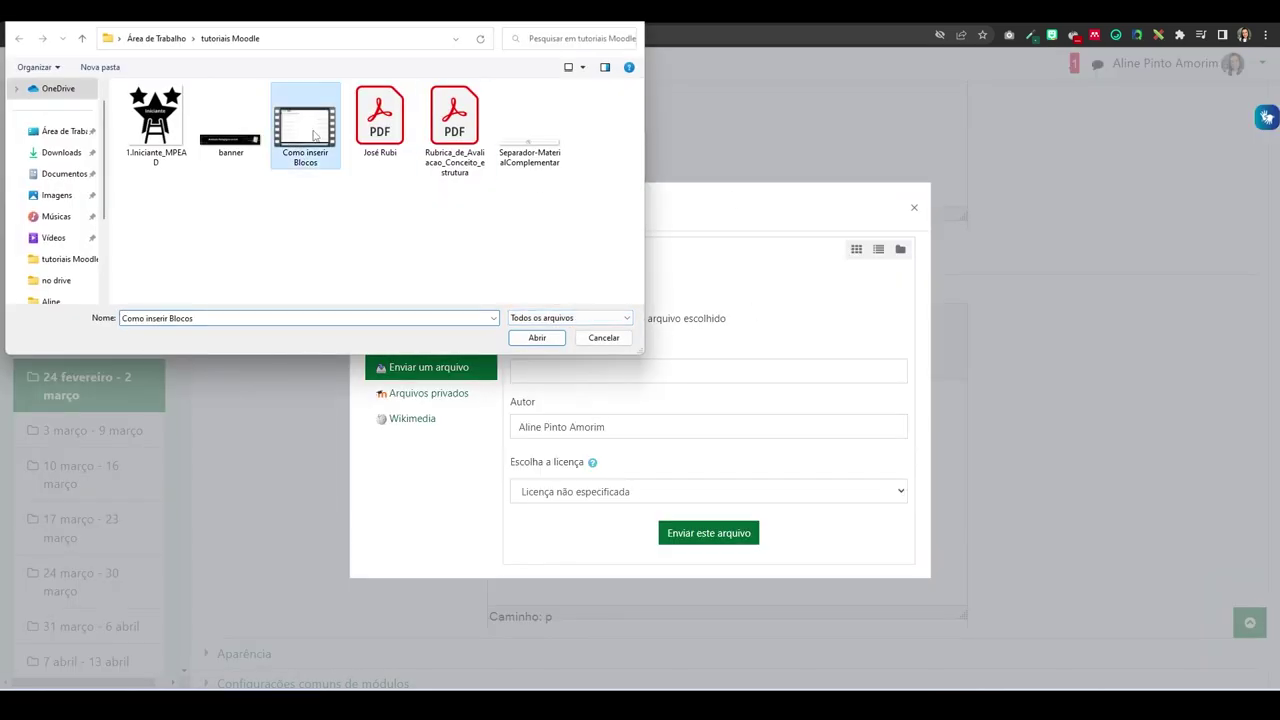
click(526, 341)
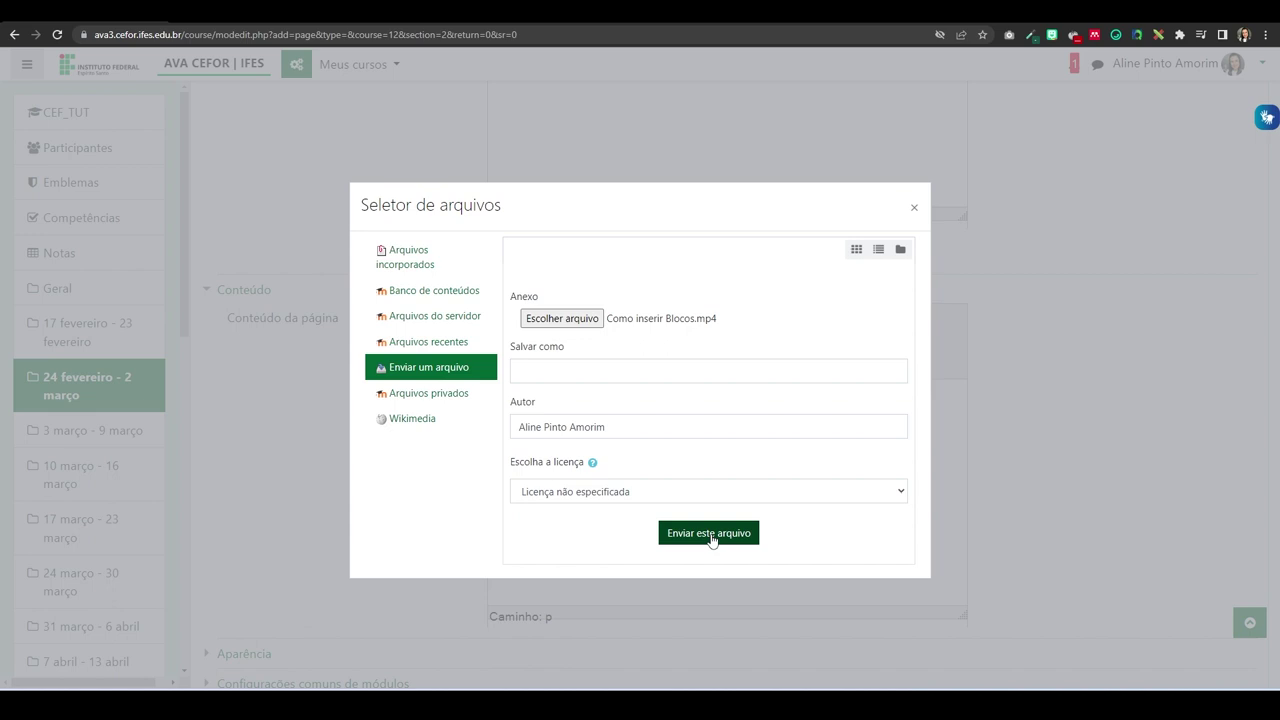
click(710, 536)
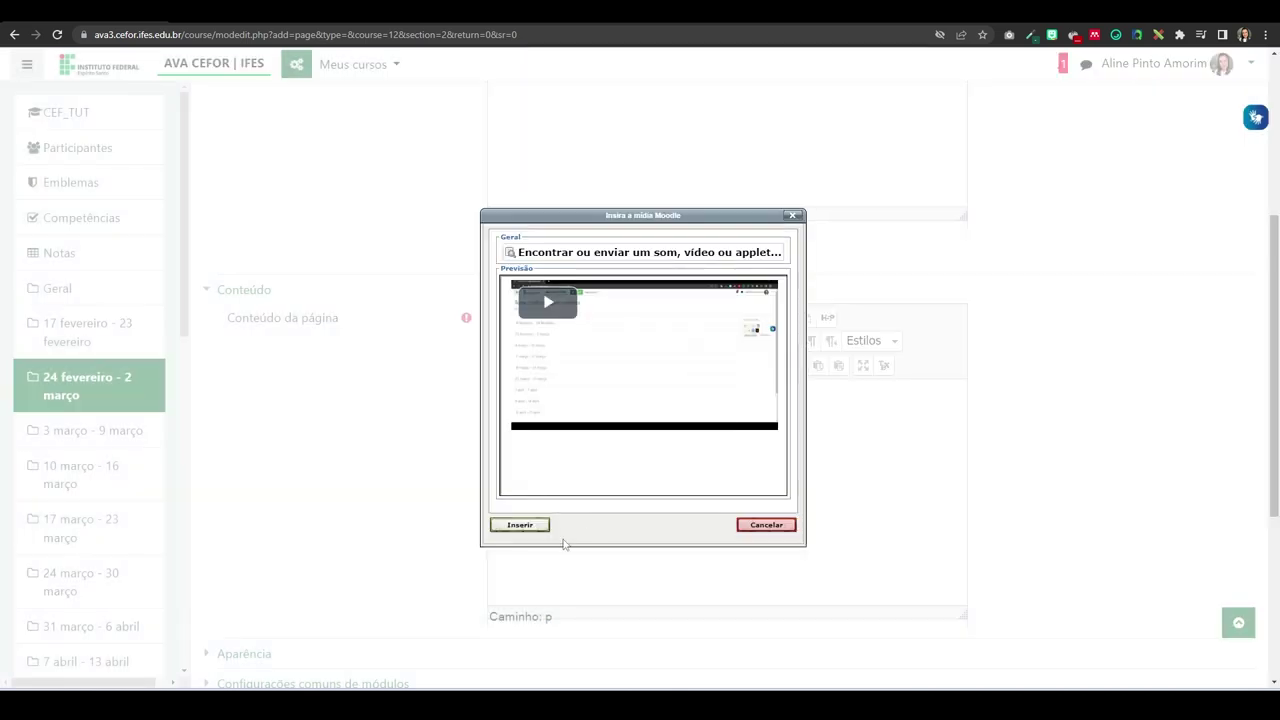
click(518, 526)
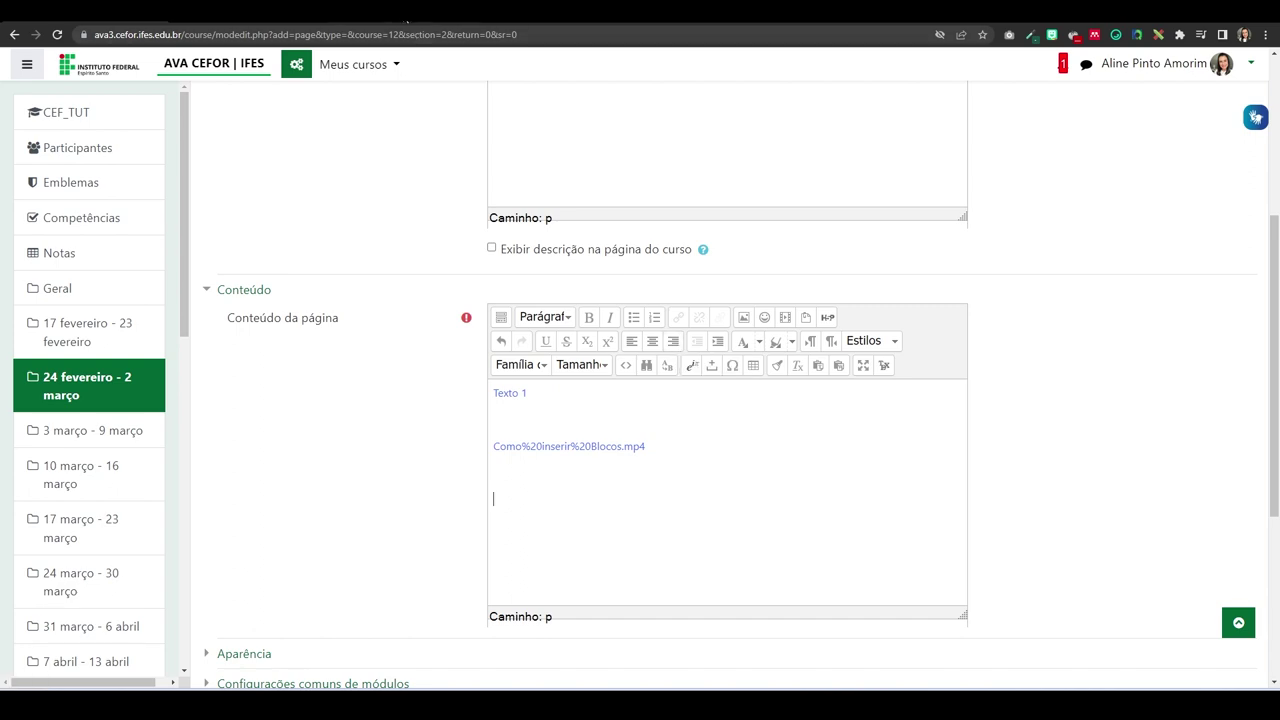
Step: Switch to YouTube and copy the embed code of the video "Recursos Acessibilidade no Ava do Cefor (Moodle) - Ifes"
click(407, 20)
scroll(700, 318, up, 3)
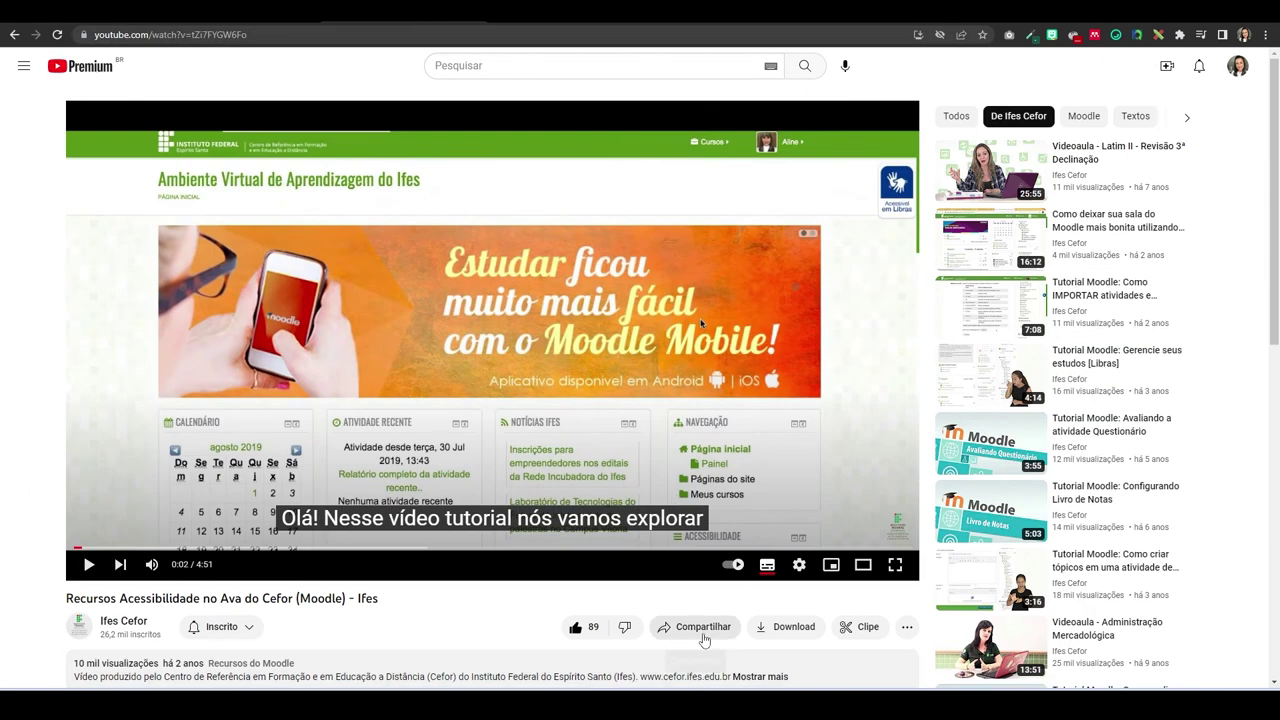
click(703, 632)
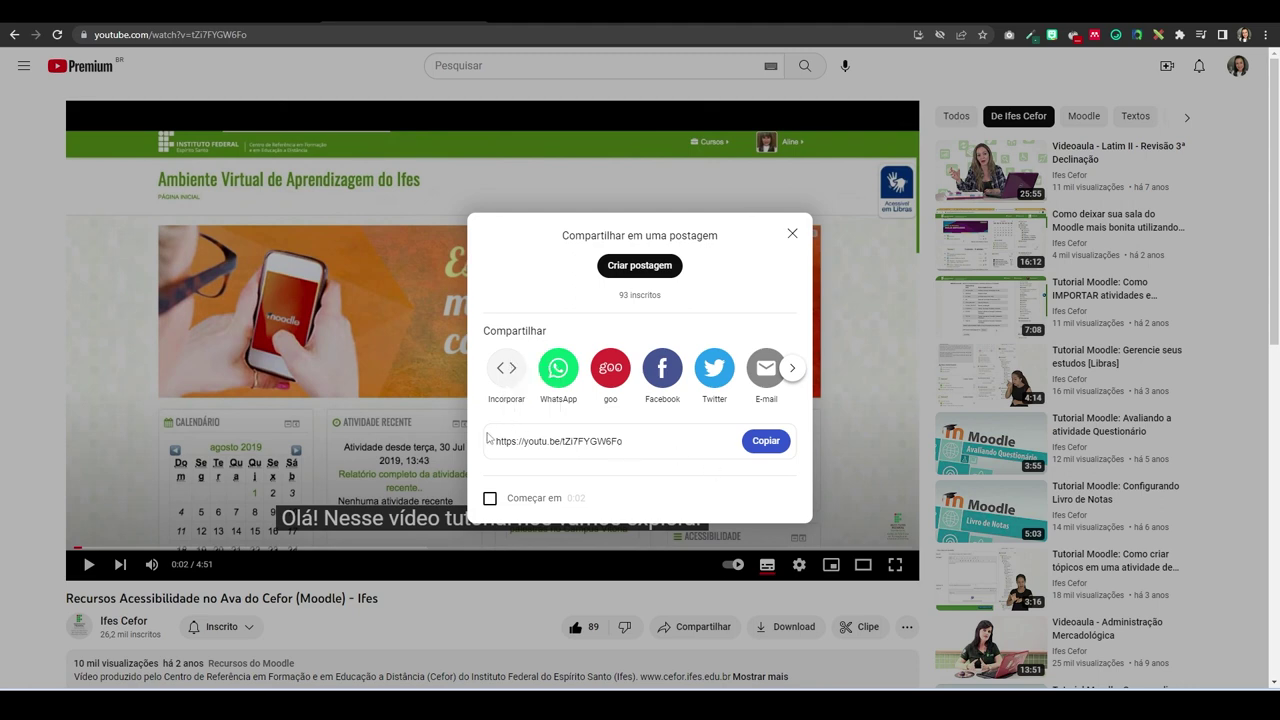
click(503, 371)
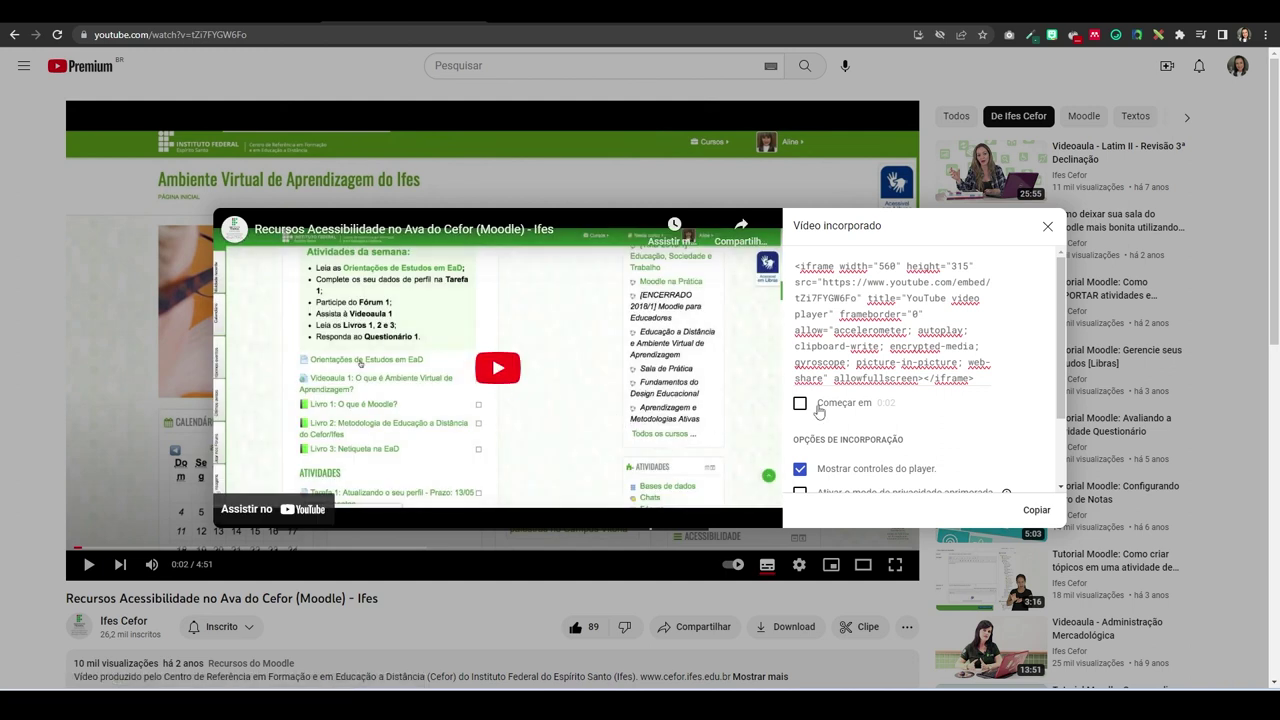
click(1036, 510)
key(ctrl+c)
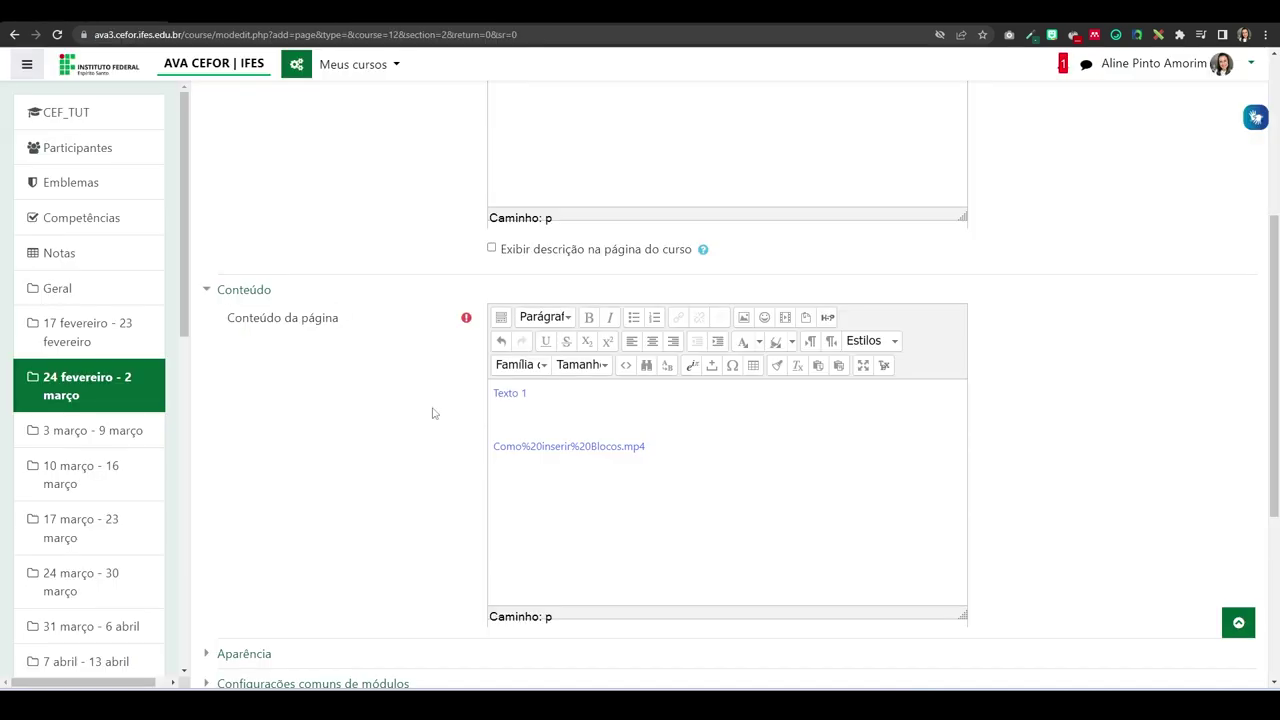
Step: Paste the copied YouTube iframe code at the end of the page content's HTML source and update the content
click(625, 366)
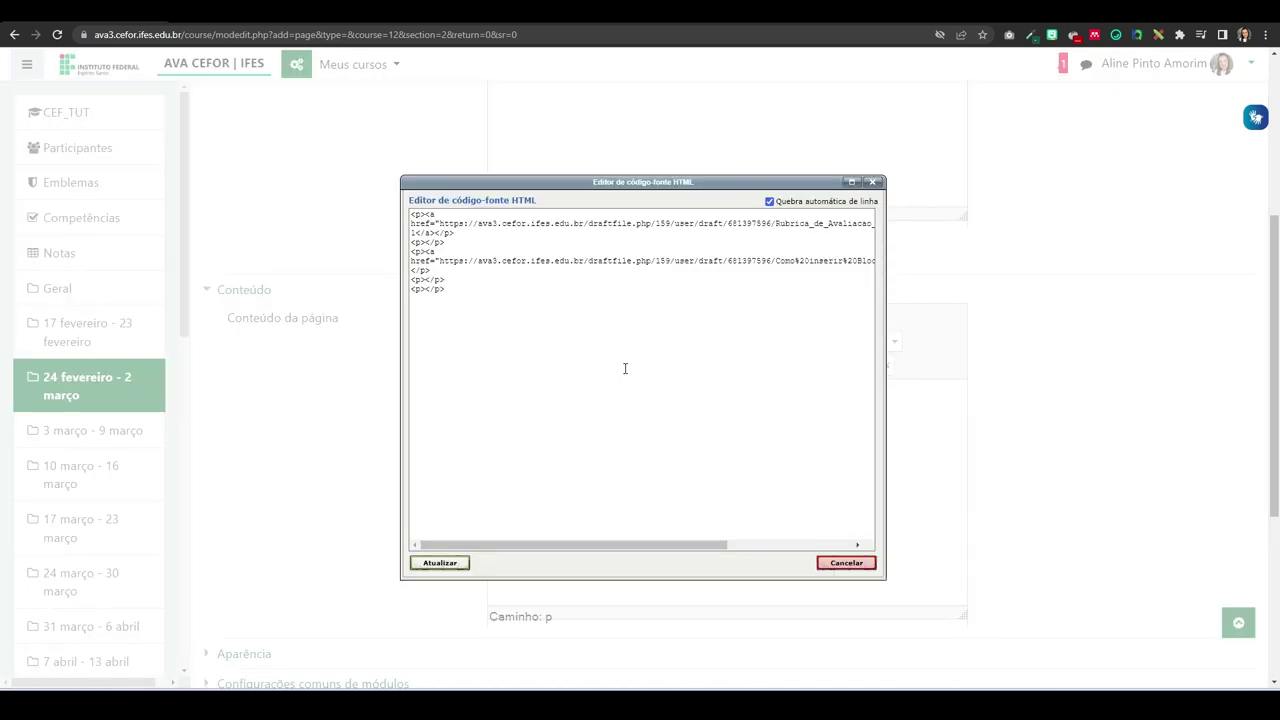
key(Return)
key(ctrl+v)
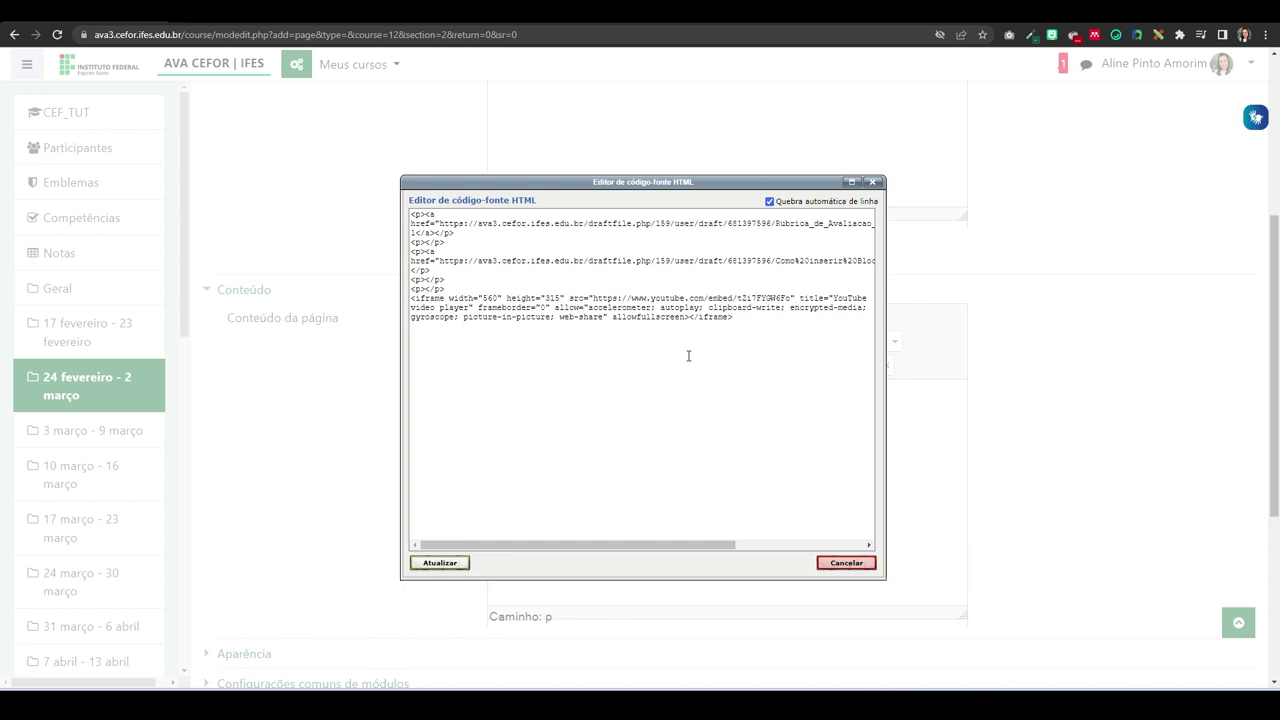
click(453, 244)
click(436, 563)
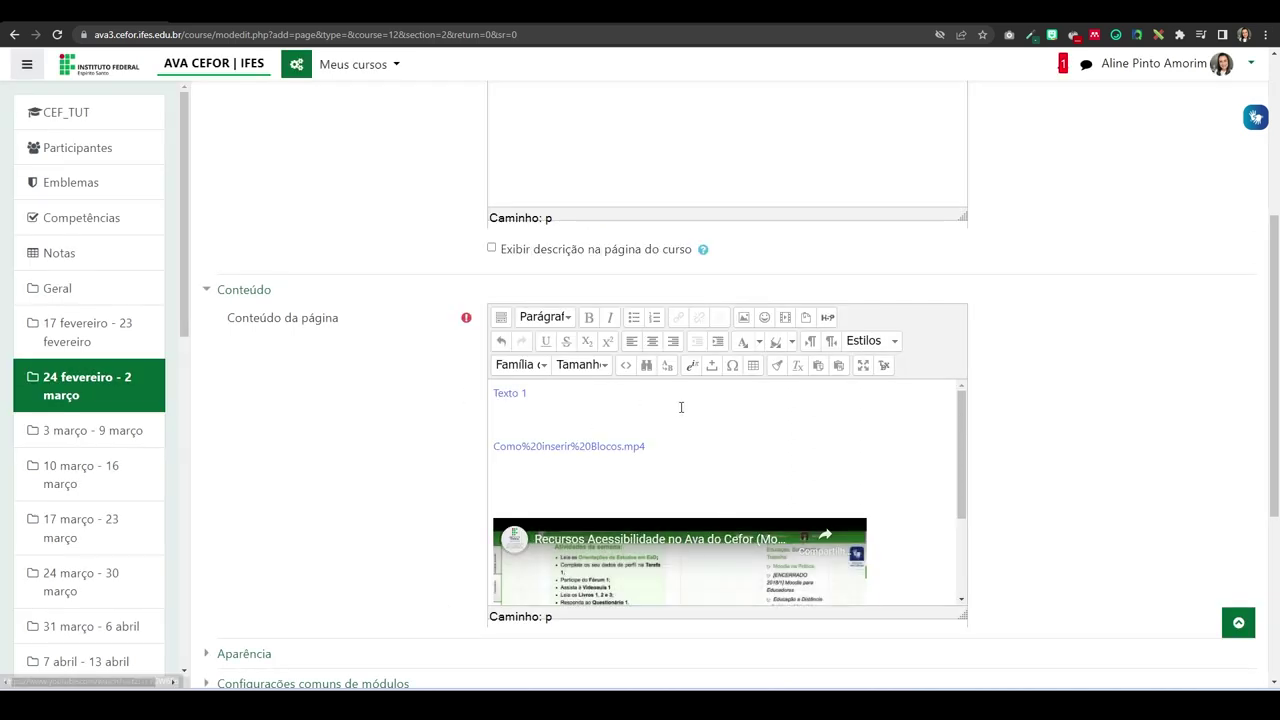
Step: Save and display the page, and test the "Texto 1" link by opening its PDF and returning to the page
scroll(640, 450, down, 2)
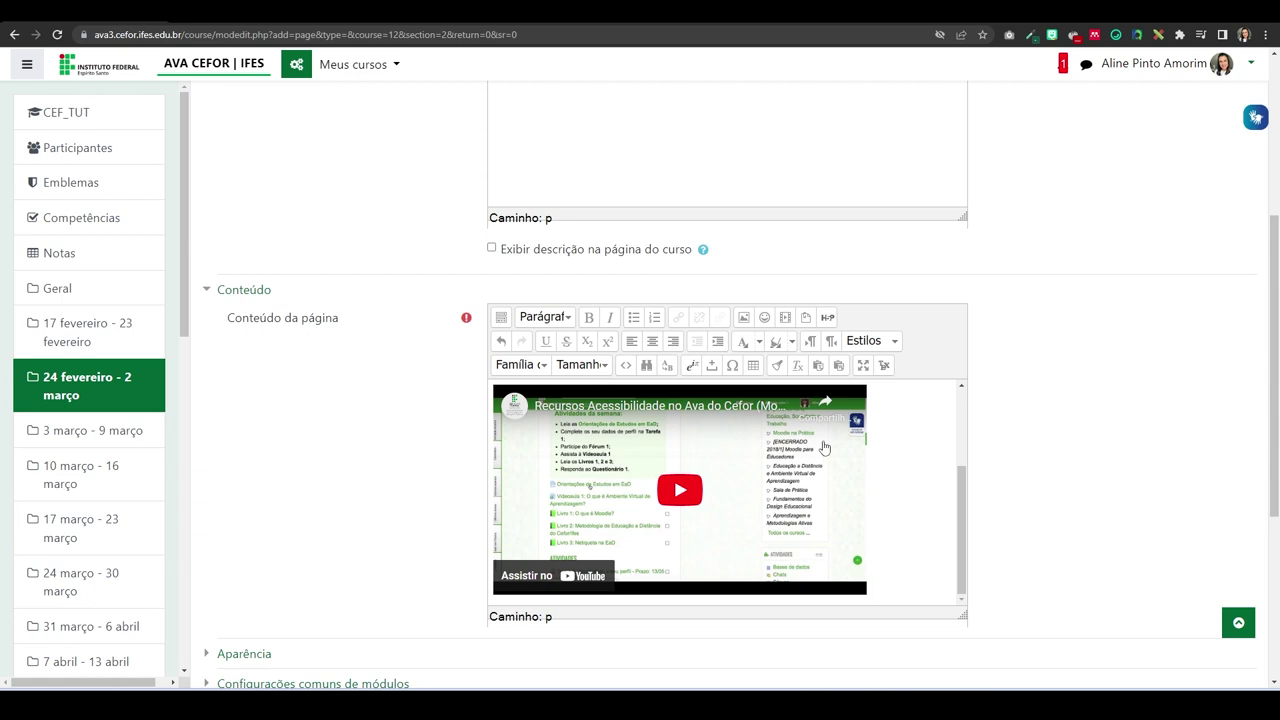
scroll(737, 366, down, 3)
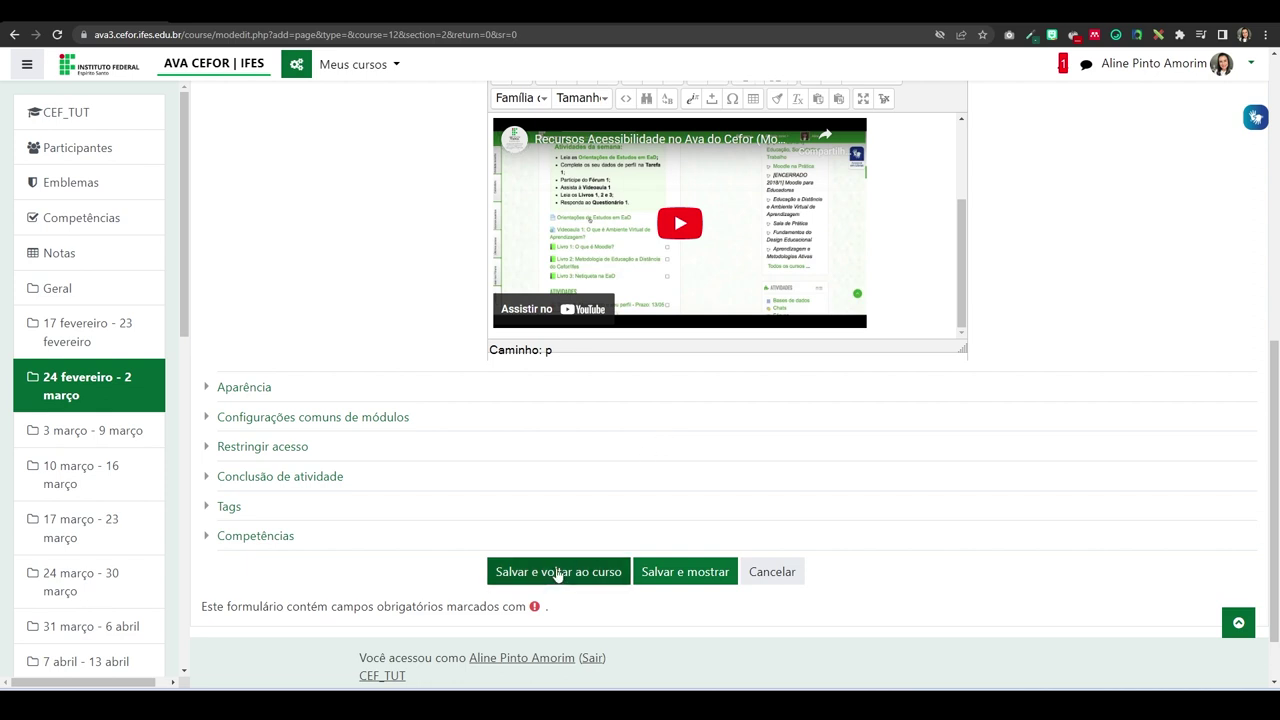
click(684, 574)
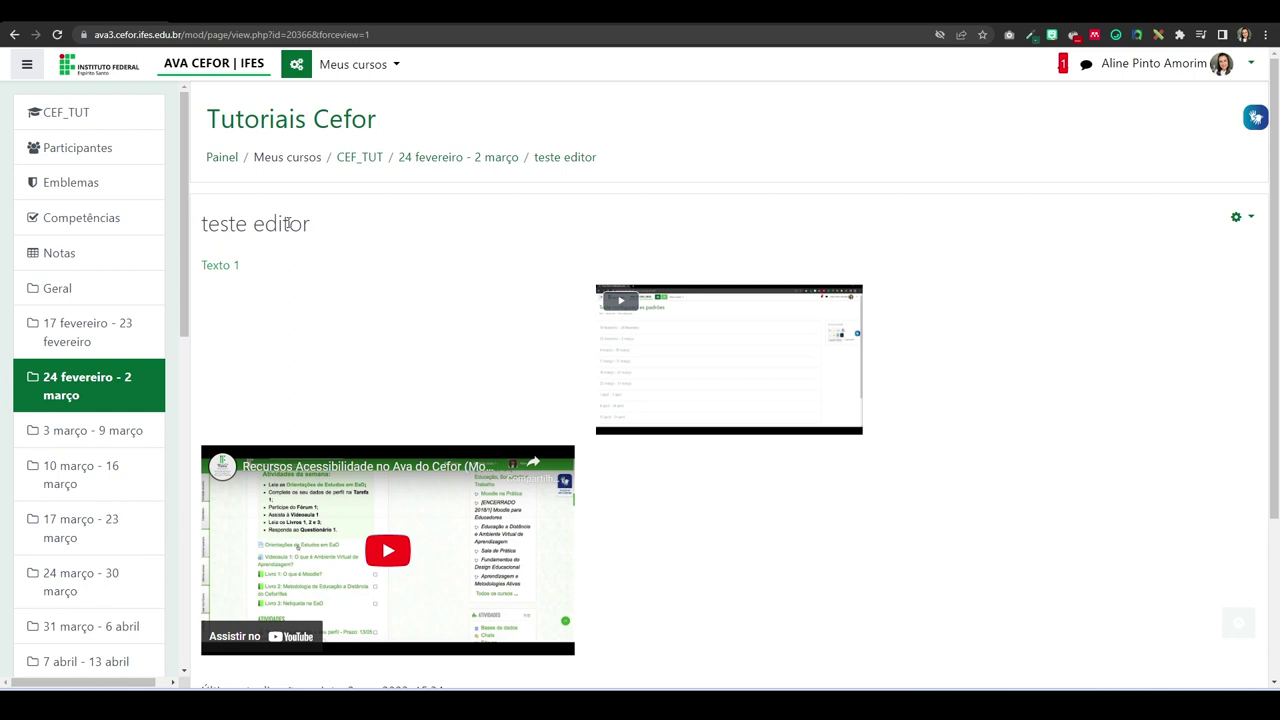
click(214, 267)
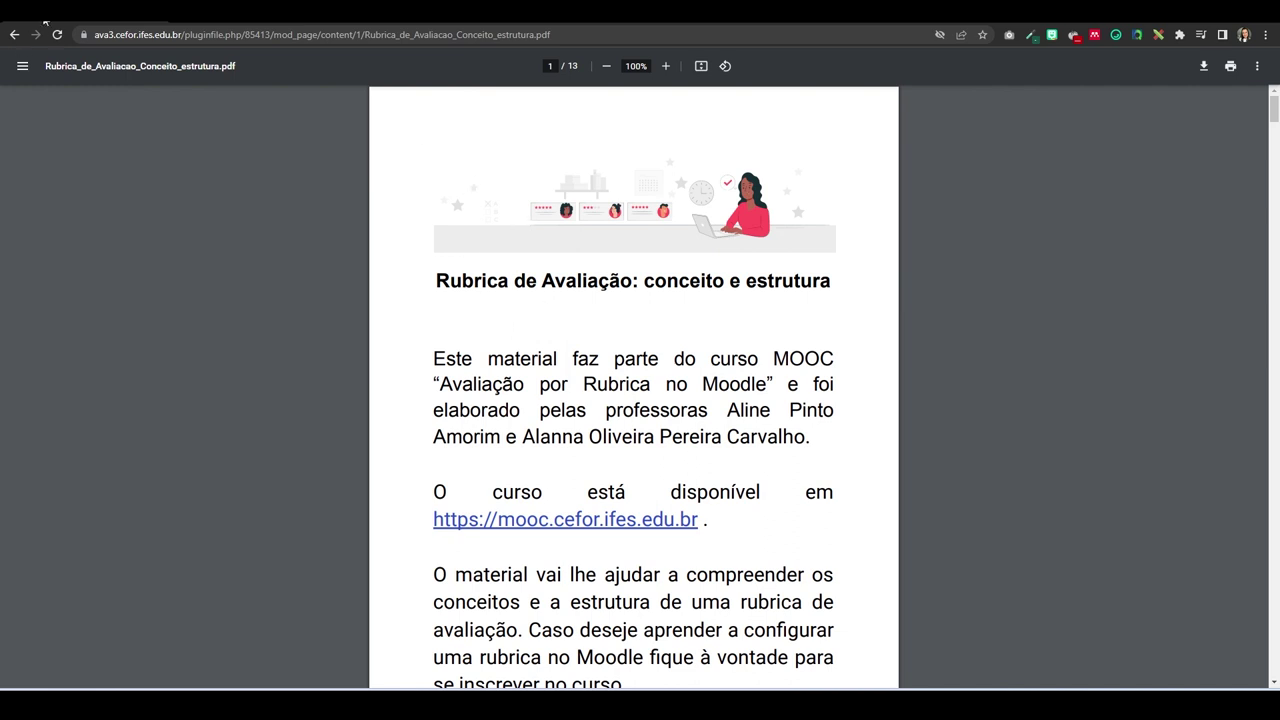
click(15, 35)
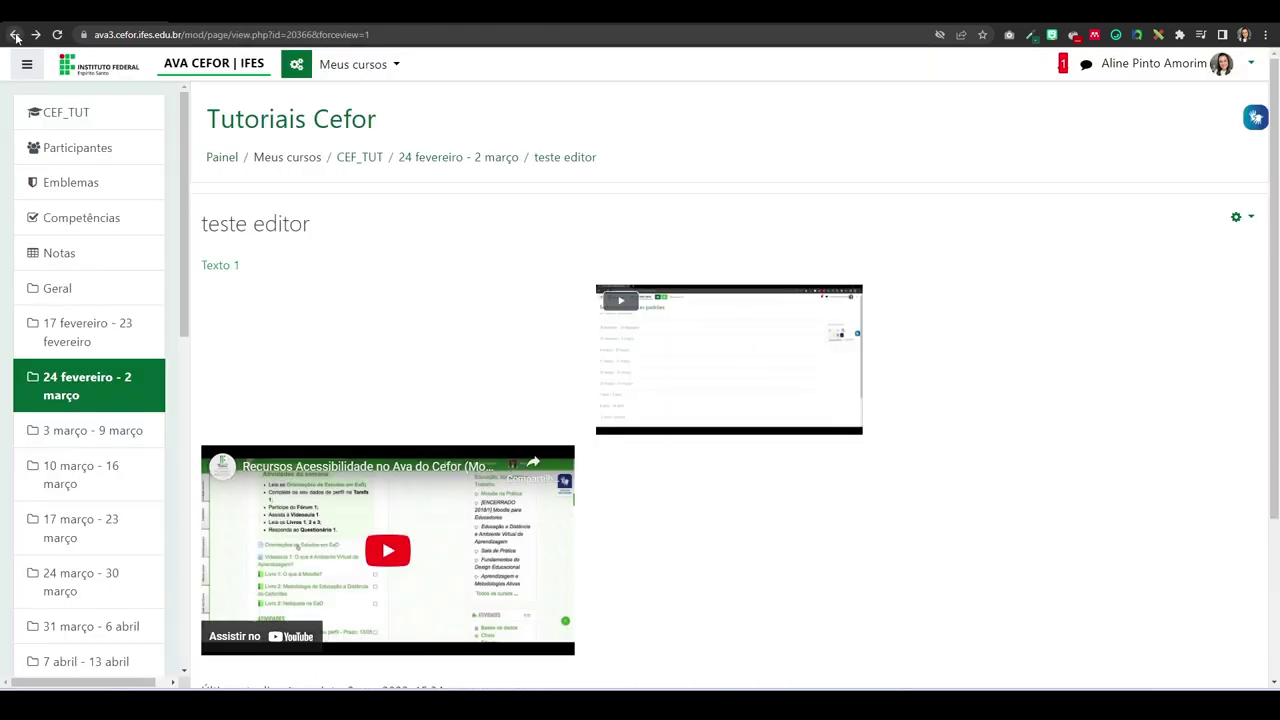